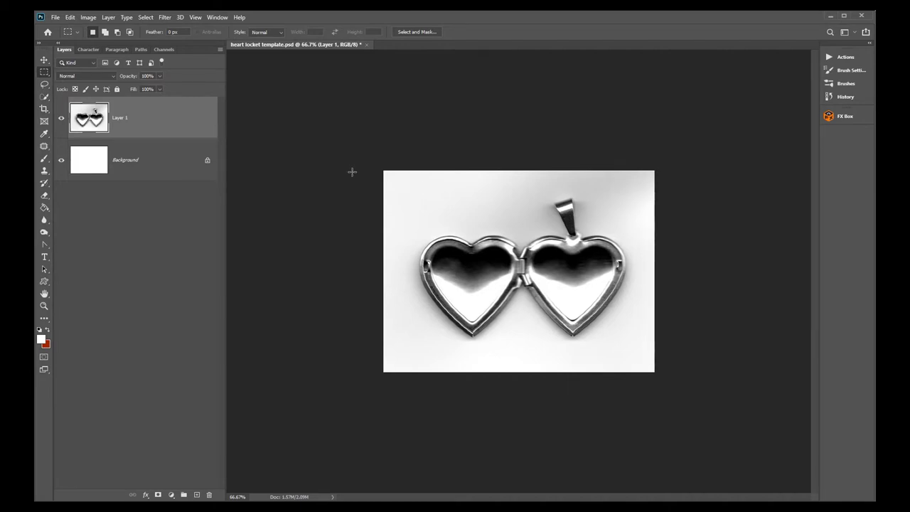
# Create a new blank document 6 inches wide by 4 inches high at 300 pixels/inch with a white background
pyautogui.click(56, 18)
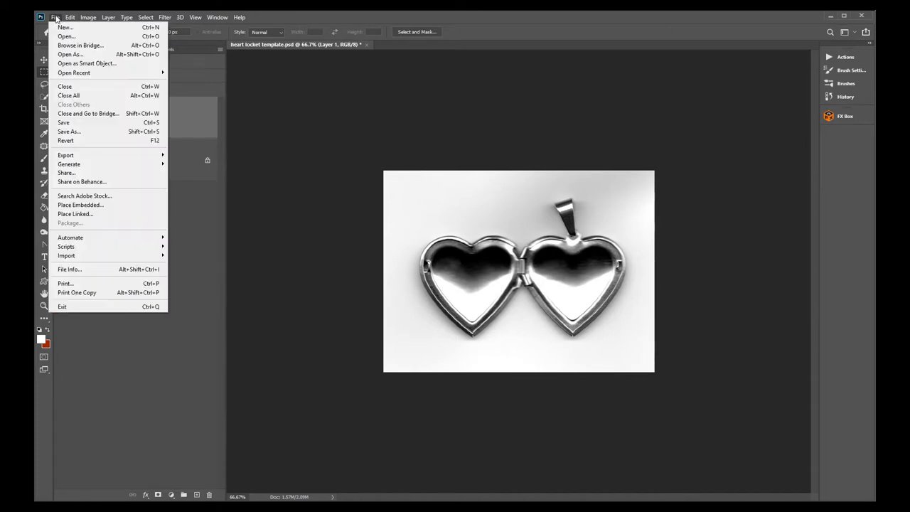
pyautogui.click(66, 27)
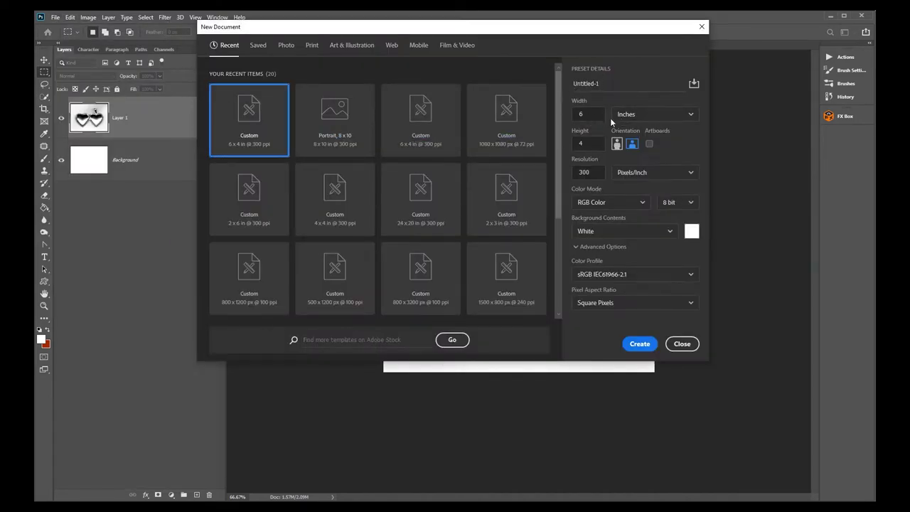
pyautogui.doubleClick(573, 114)
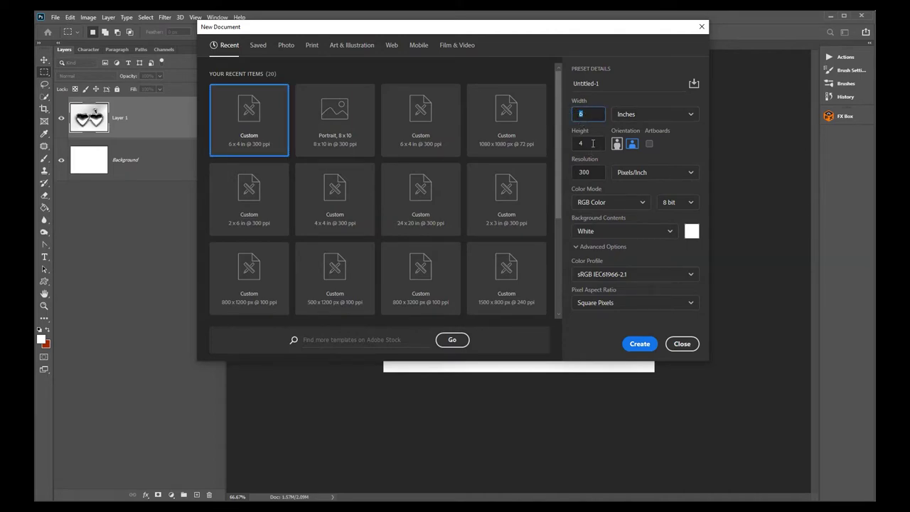
pyautogui.doubleClick(593, 142)
pyautogui.doubleClick(597, 172)
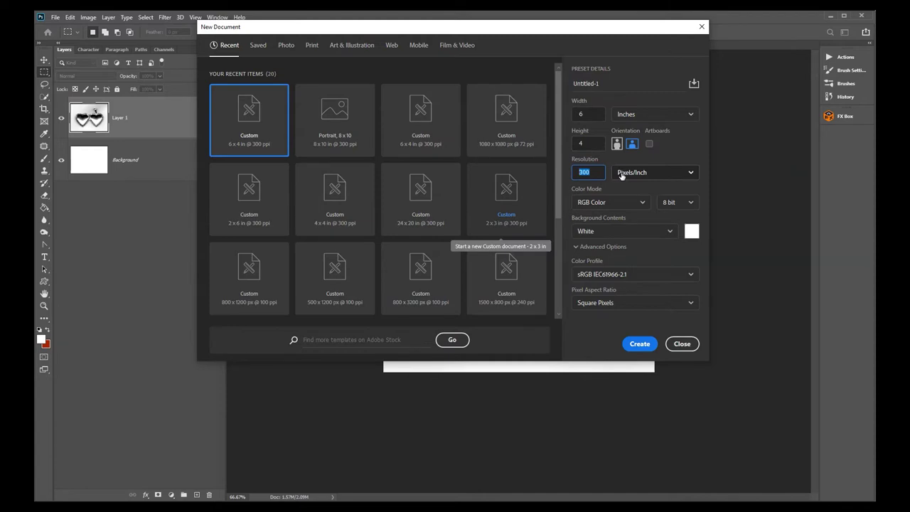
pyautogui.click(585, 172)
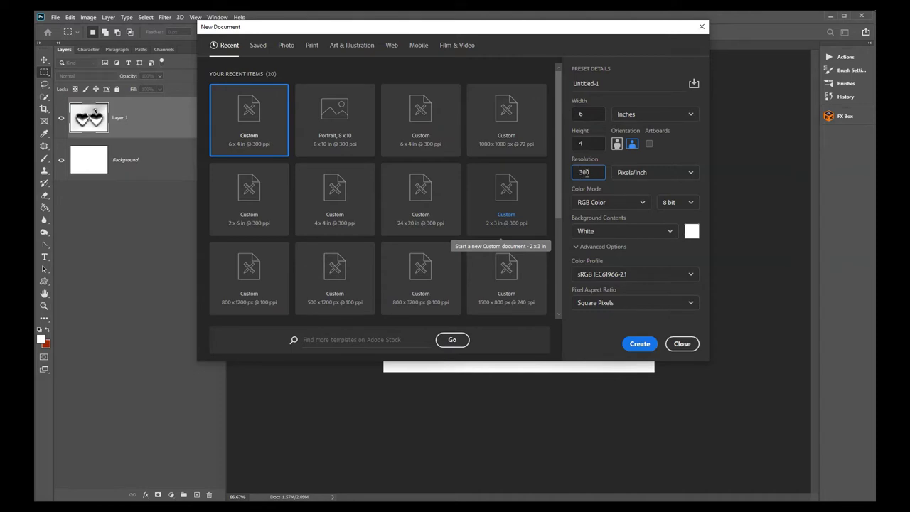
pyautogui.click(641, 344)
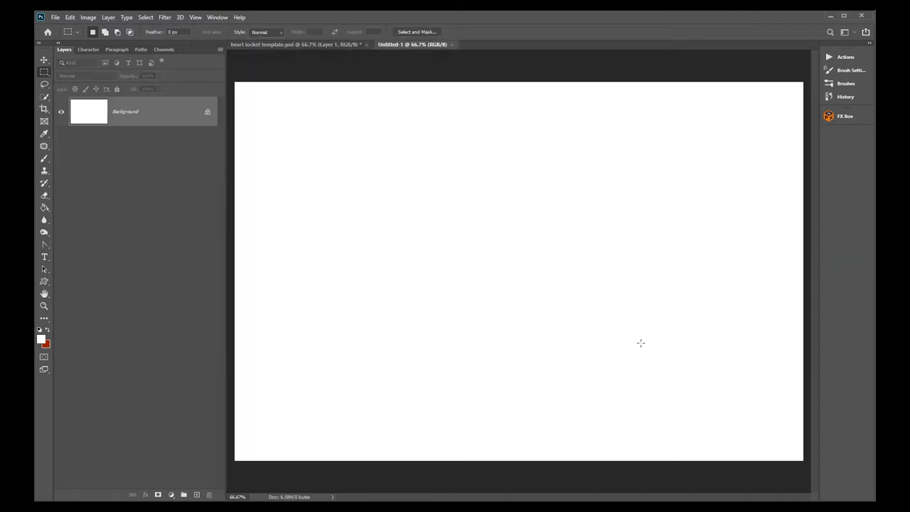
# Copy the whole locket image from heart locket template.psd and paste it into the new 6 x 4 inch document
pyautogui.click(340, 47)
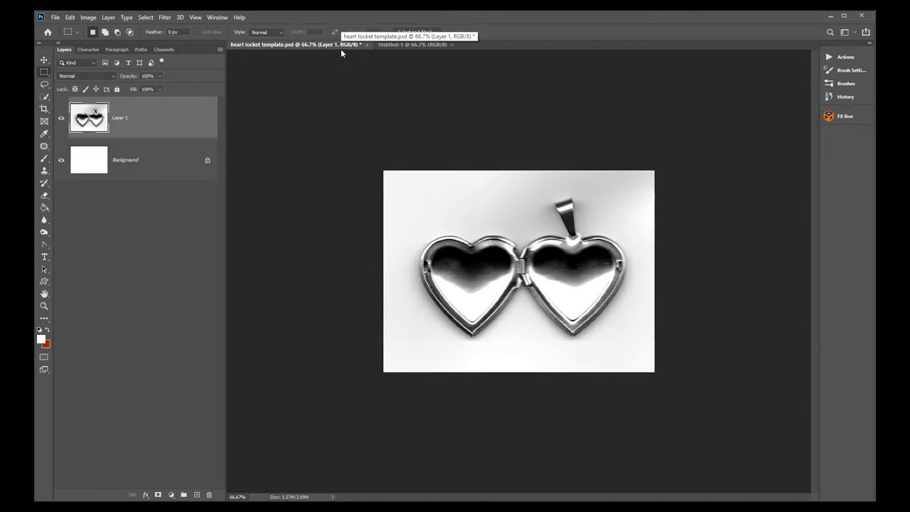
pyautogui.hotkey('ctrl', 'a')
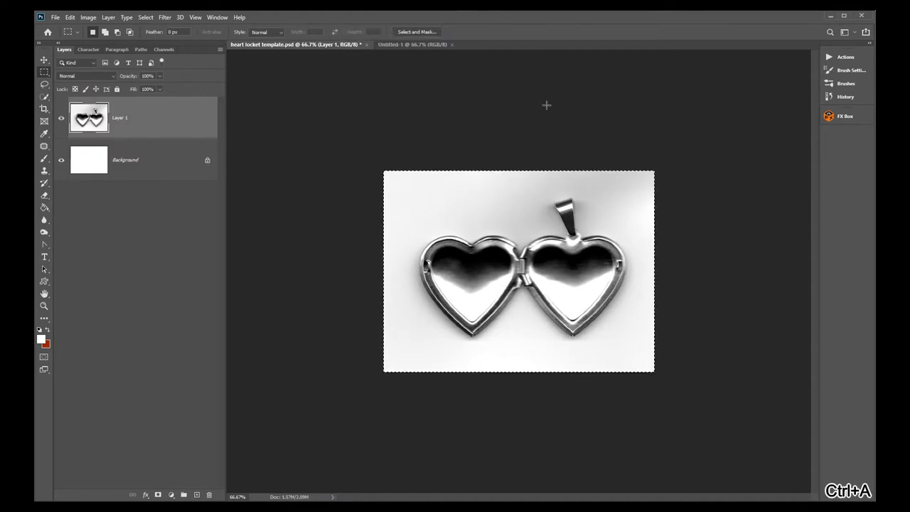
pyautogui.hotkey('ctrl', 'c')
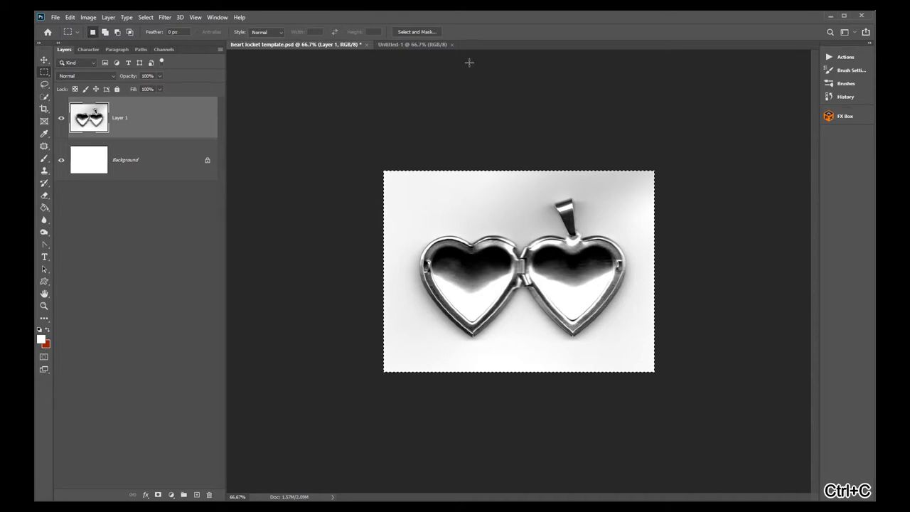
pyautogui.click(403, 44)
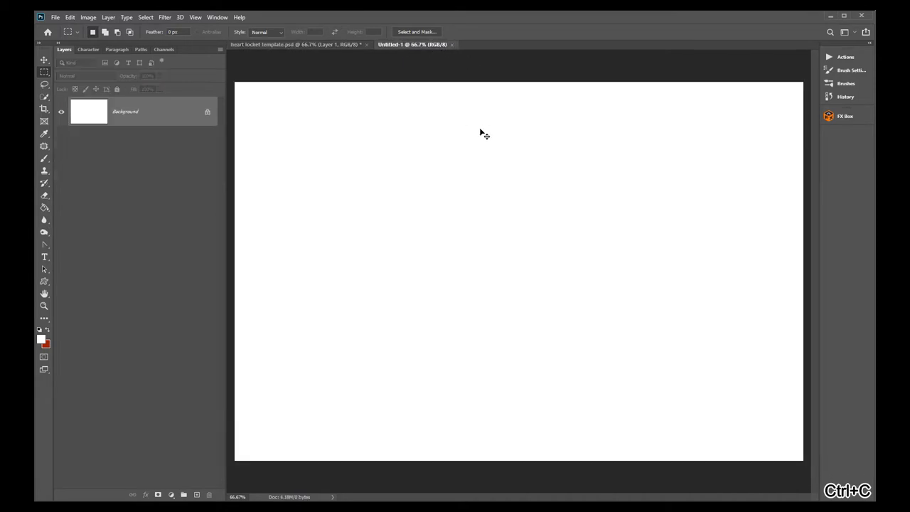
pyautogui.hotkey('ctrl', 'v')
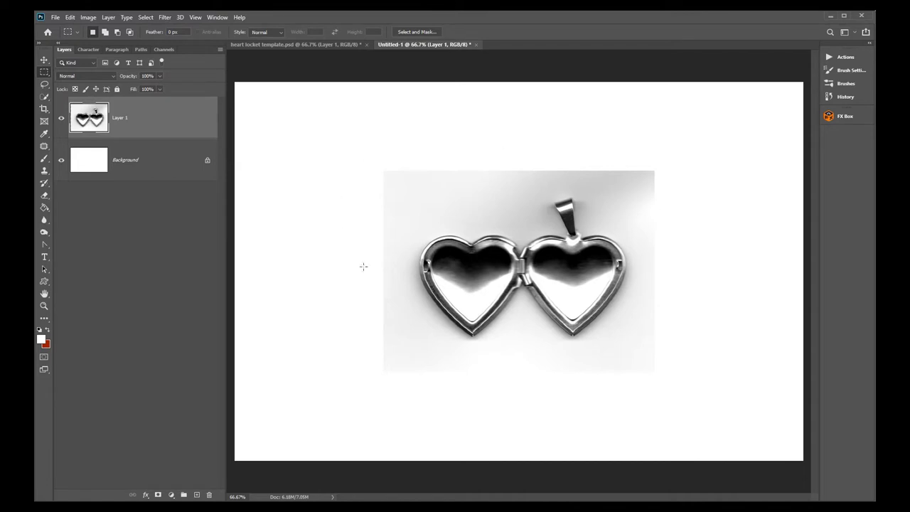
# Close heart locket template.psd and answer the prompt about saving
pyautogui.click(346, 45)
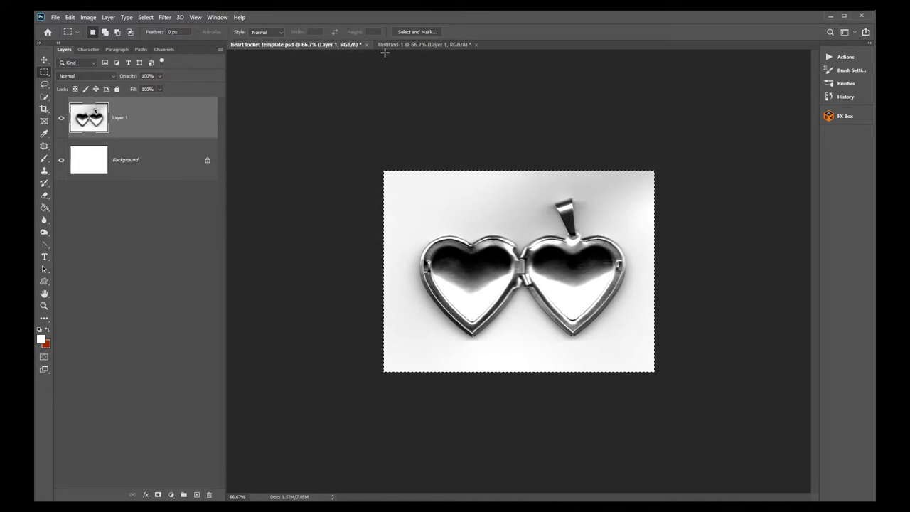
pyautogui.click(365, 44)
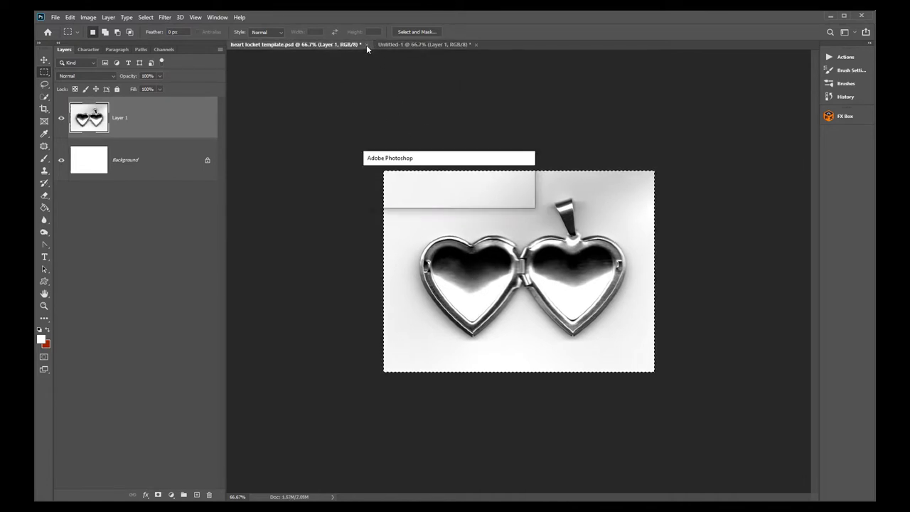
pyautogui.click(465, 202)
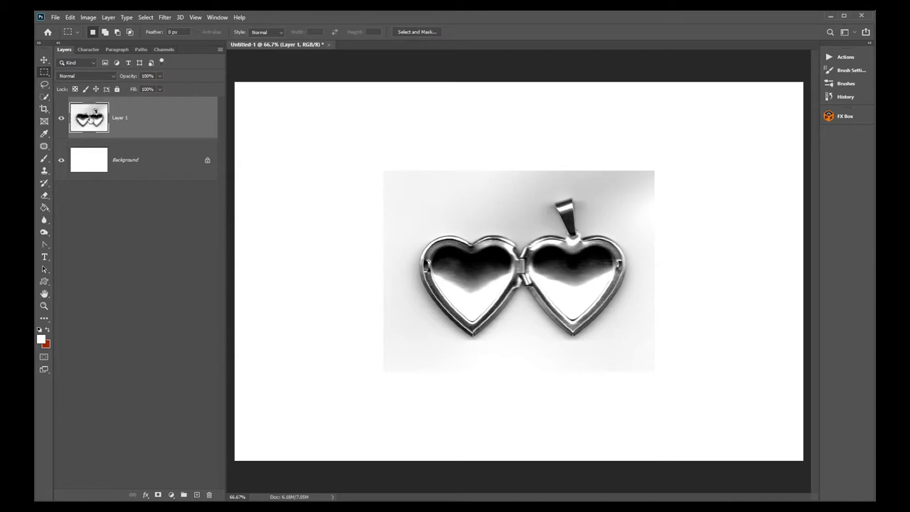
pyautogui.click(61, 118)
pyautogui.click(62, 119)
# Activate the Brush tool and set the foreground color to black (000000)
pyautogui.click(44, 159)
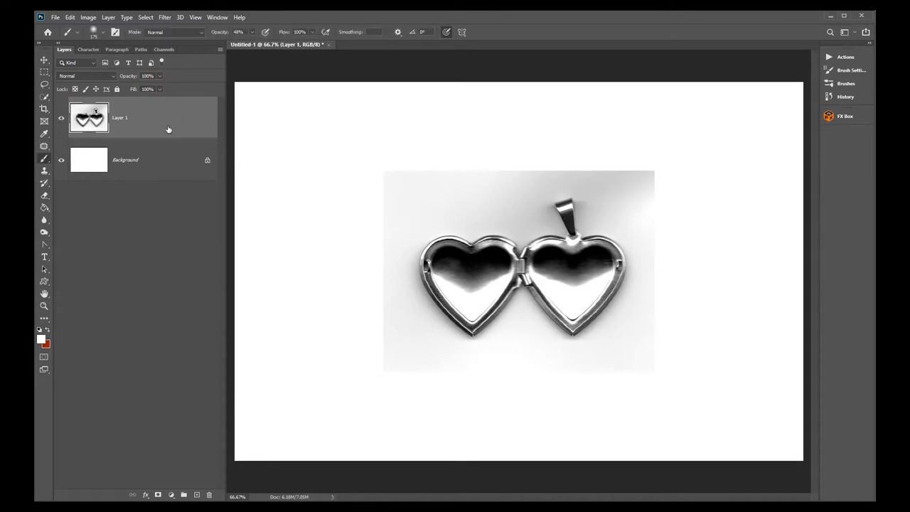
pyautogui.click(39, 330)
pyautogui.click(41, 339)
pyautogui.click(283, 248)
pyautogui.moveTo(283, 248); pyautogui.dragTo(283, 254)
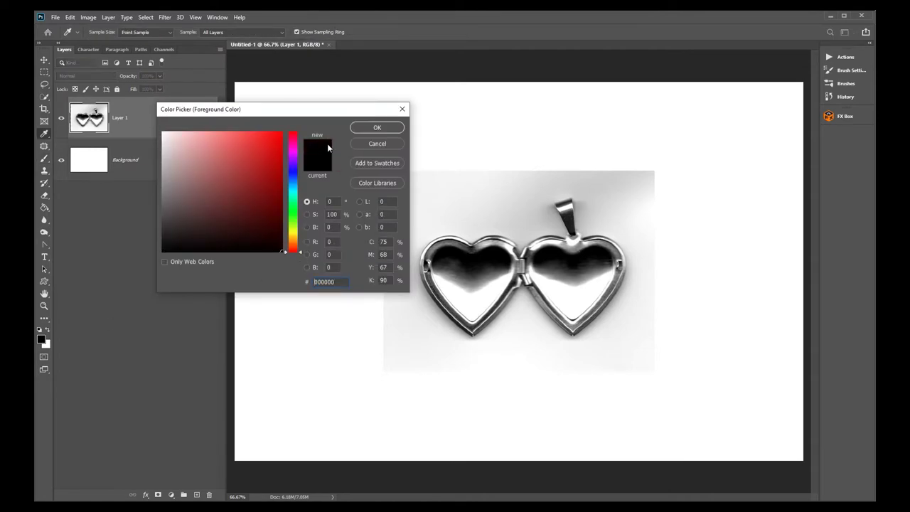
pyautogui.click(385, 126)
pyautogui.press('b')
pyautogui.click(62, 331)
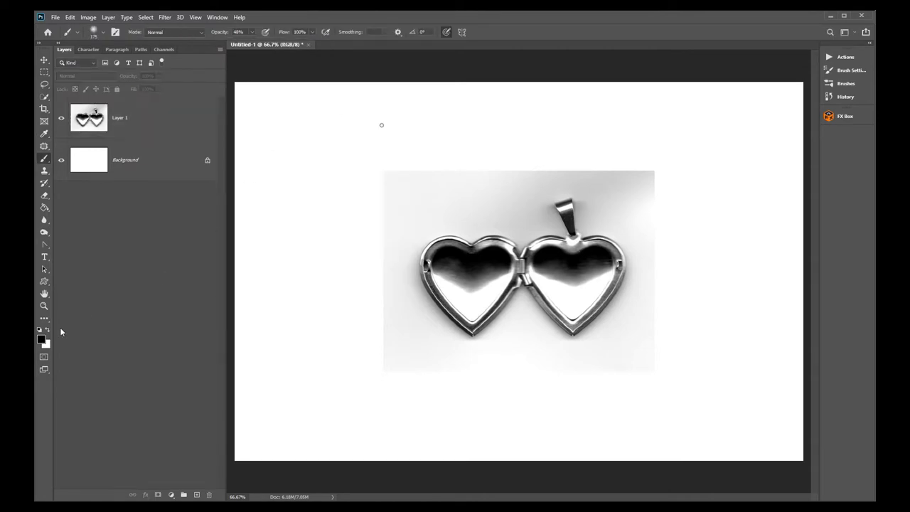
pyautogui.click(41, 339)
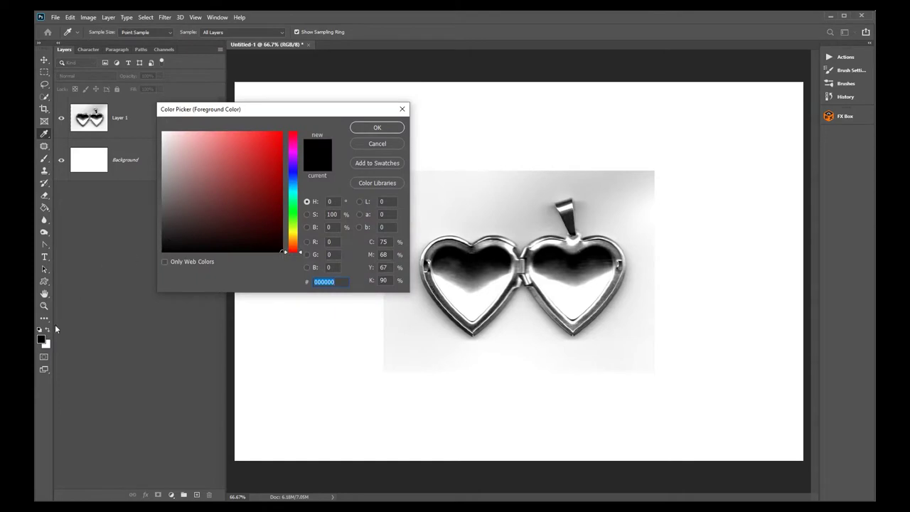
pyautogui.click(377, 128)
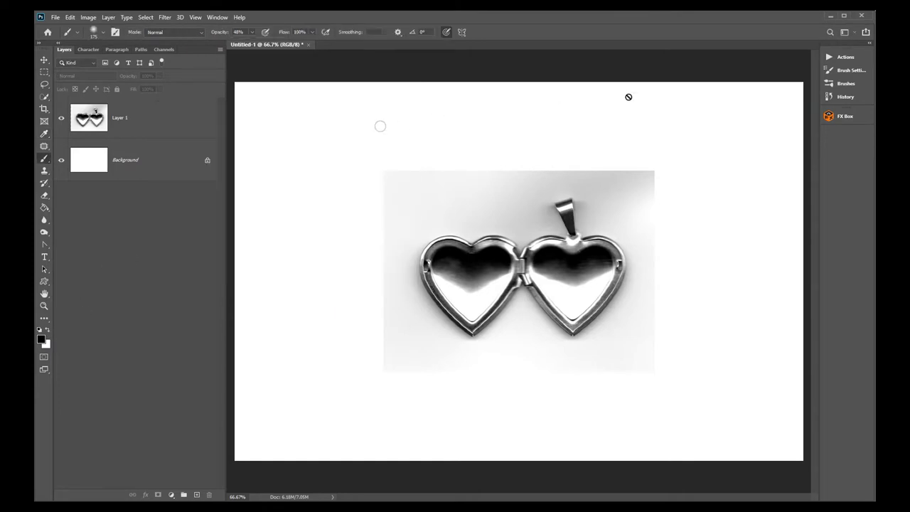
# Choose the Hard Round brush preset at 175 px
pyautogui.click(844, 85)
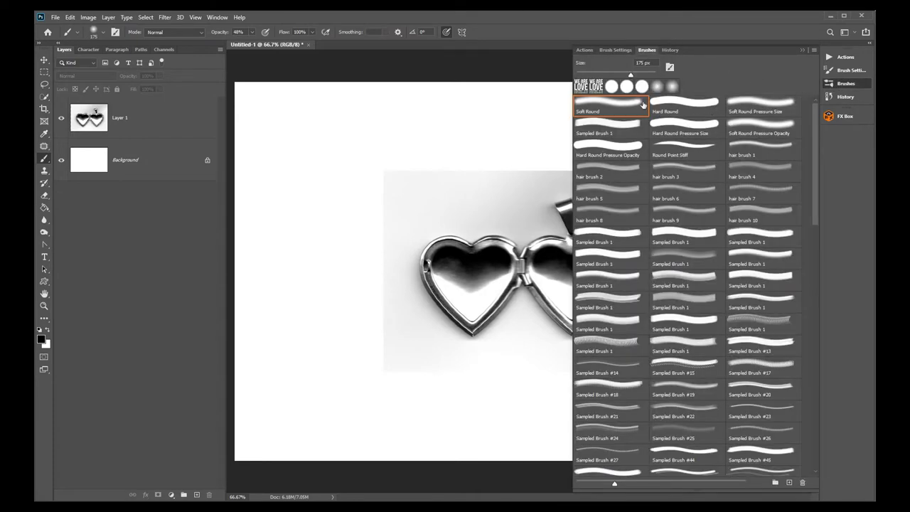
pyautogui.click(667, 105)
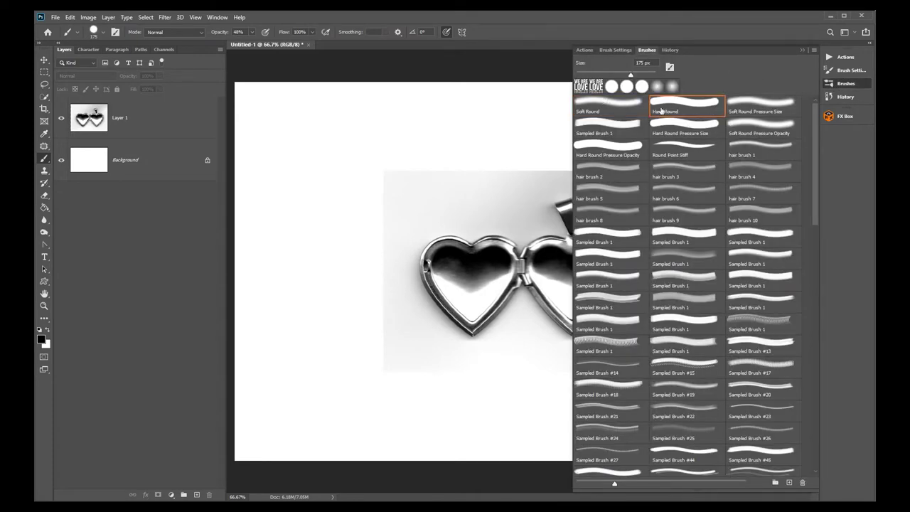
pyautogui.click(846, 86)
pyautogui.click(843, 86)
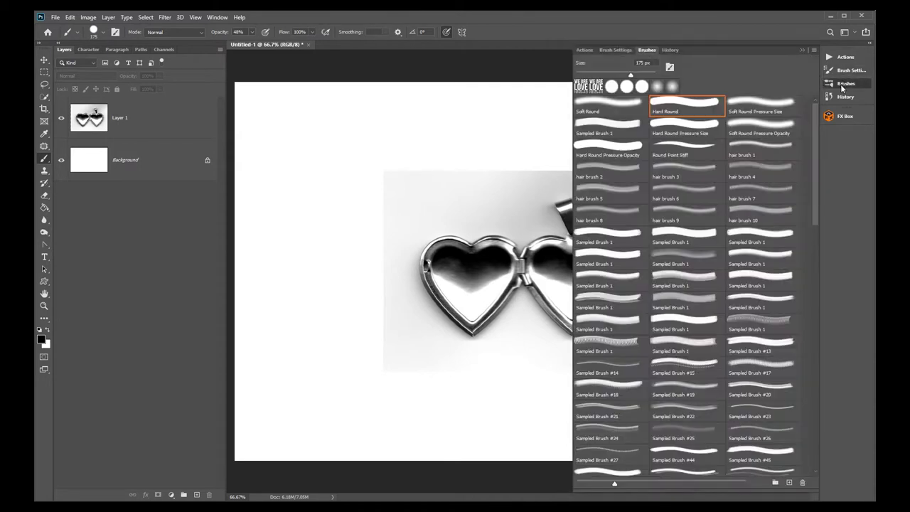
pyautogui.click(837, 87)
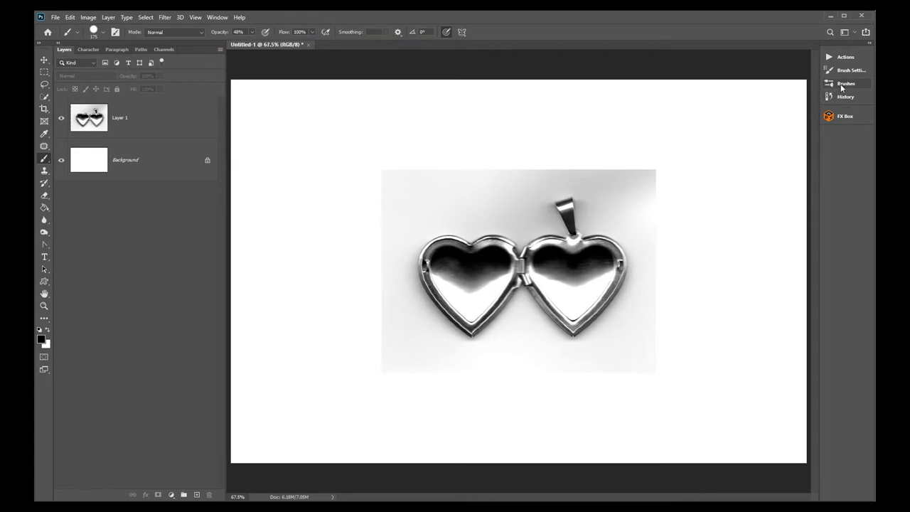
pyautogui.click(842, 86)
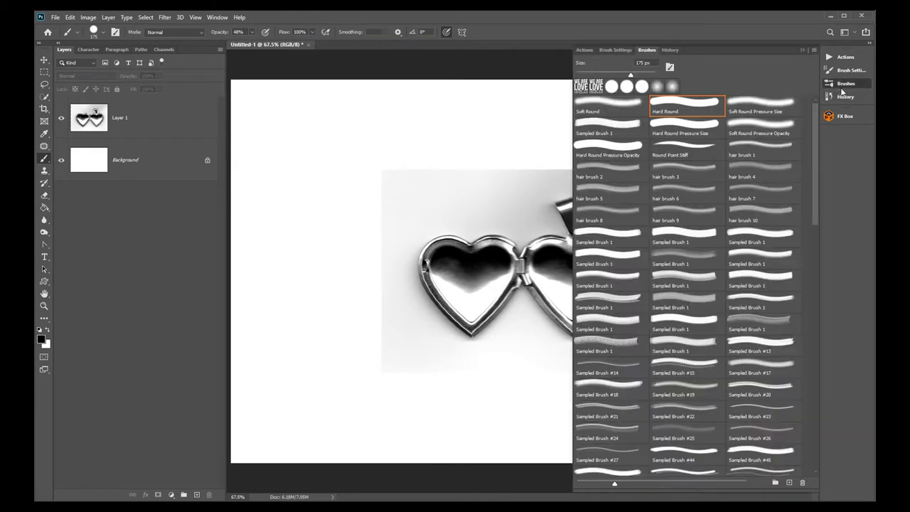
pyautogui.click(616, 49)
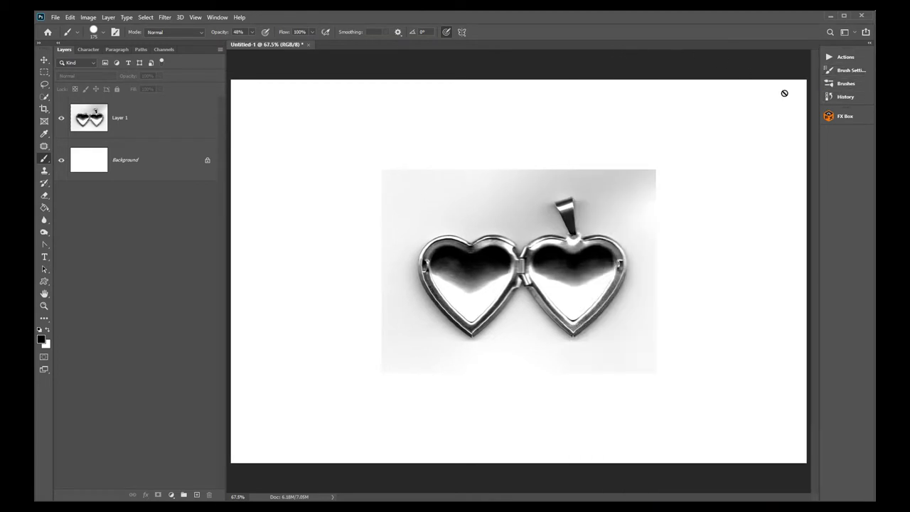
# Switch the brush tip to the 30 px soft round with 0% hardness
pyautogui.click(847, 71)
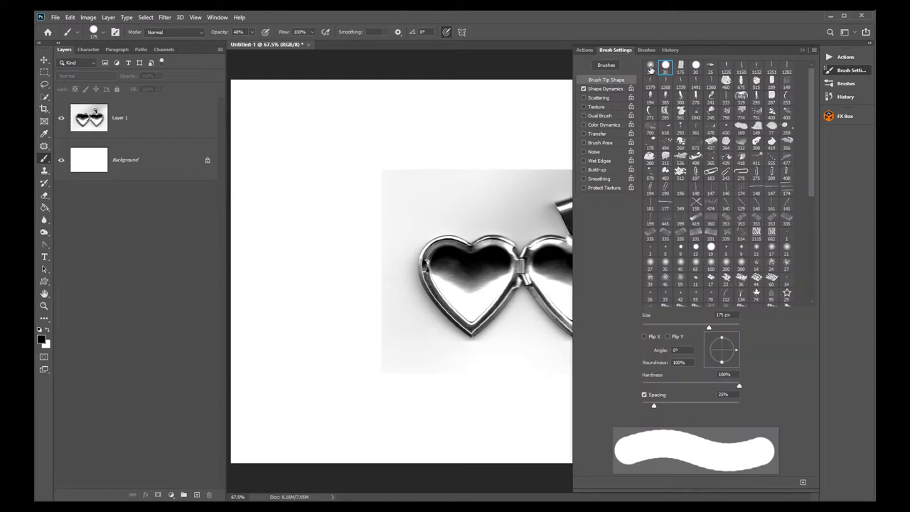
pyautogui.click(650, 68)
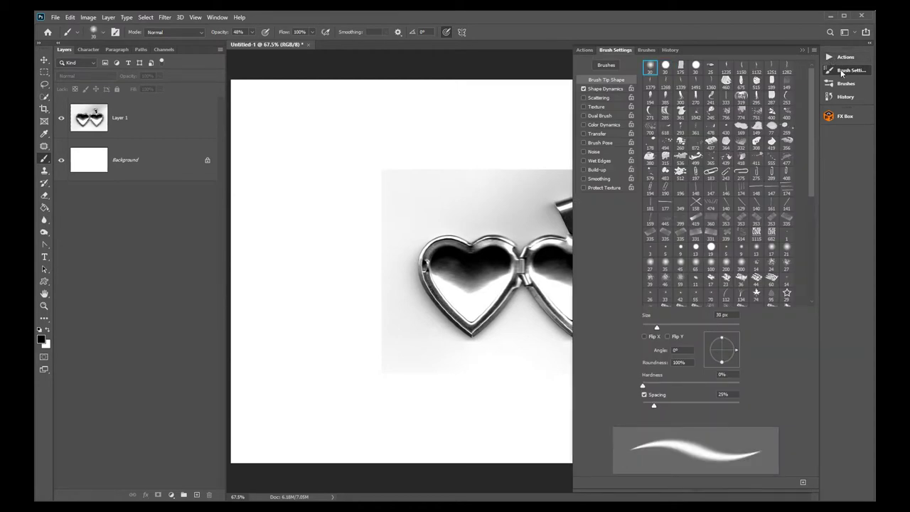
pyautogui.click(489, 64)
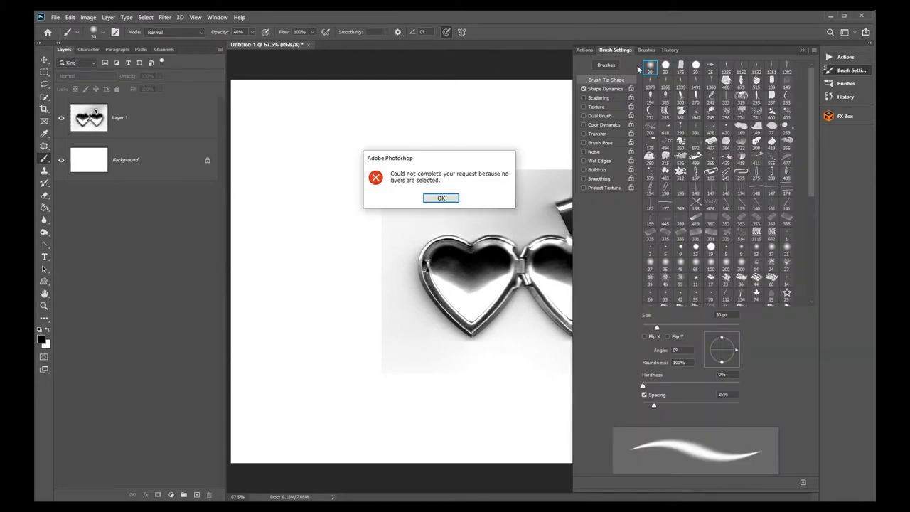
pyautogui.click(447, 193)
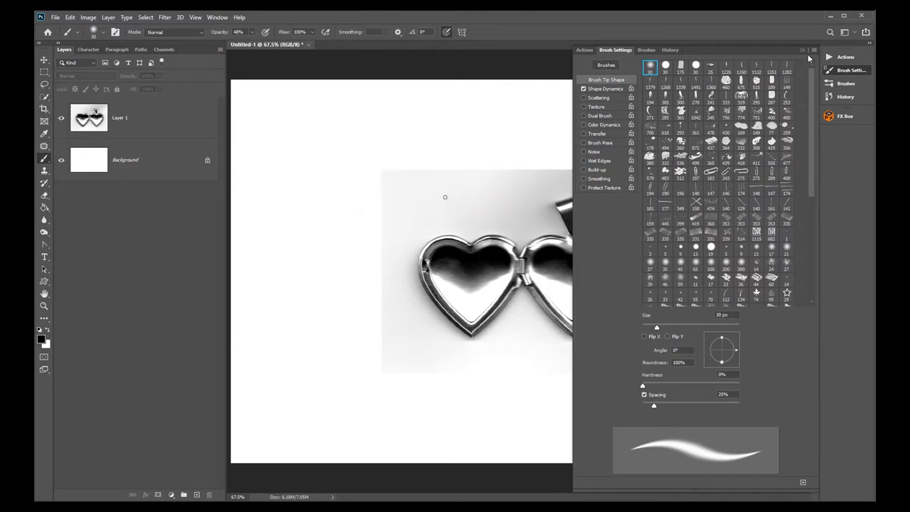
pyautogui.click(802, 50)
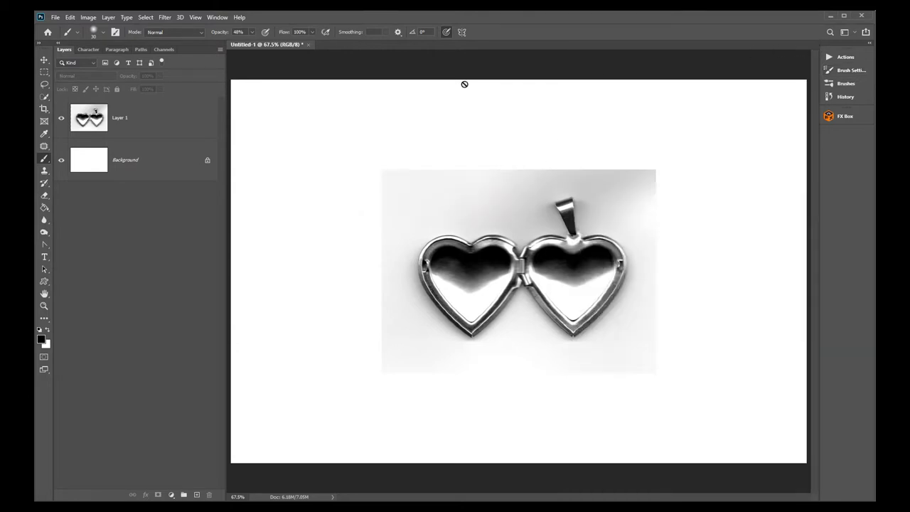
# Set the brush to Hard Round with 100% hardness and a size of about 64 px
pyautogui.click(103, 33)
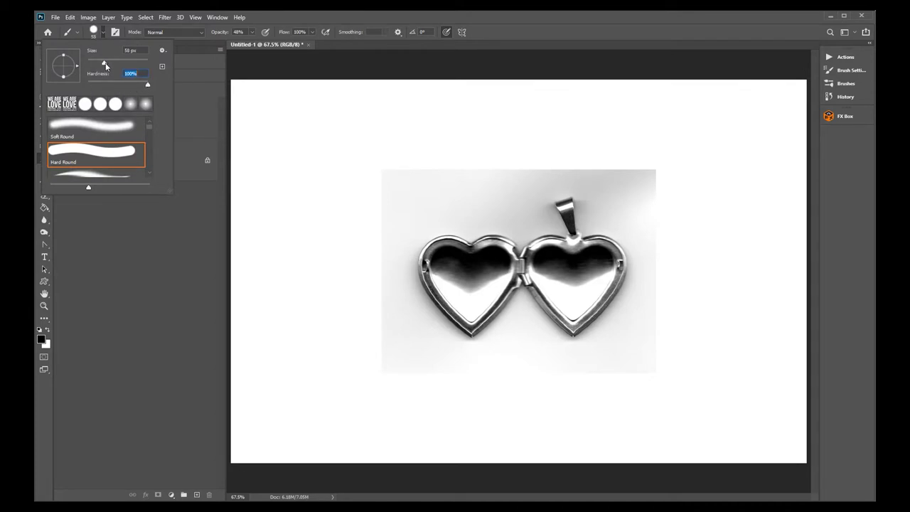
pyautogui.moveTo(98, 63); pyautogui.dragTo(107, 64)
pyautogui.click(299, 64)
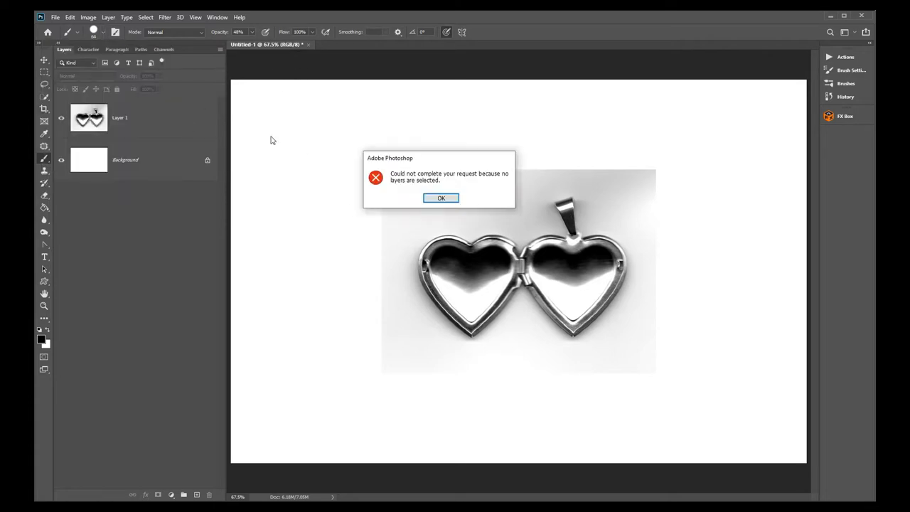
pyautogui.click(439, 198)
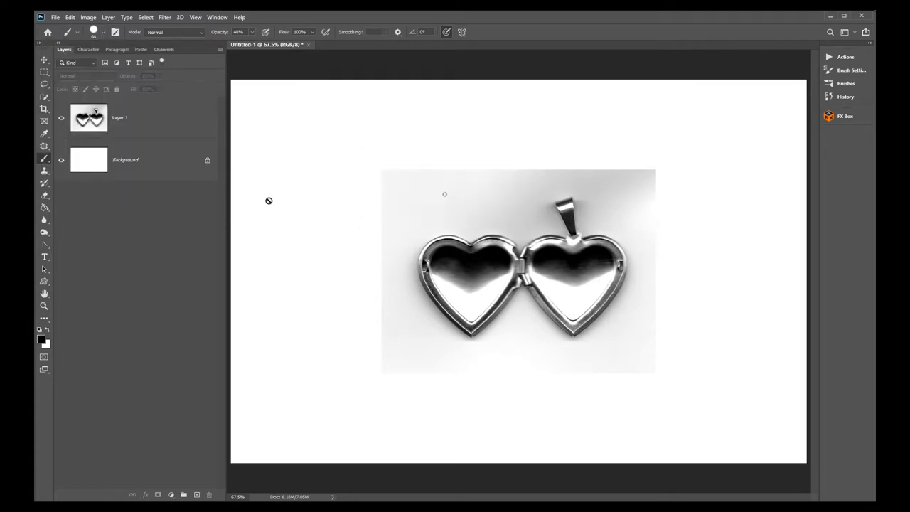
# Select the locket layer and add a new empty layer directly above it
pyautogui.click(131, 120)
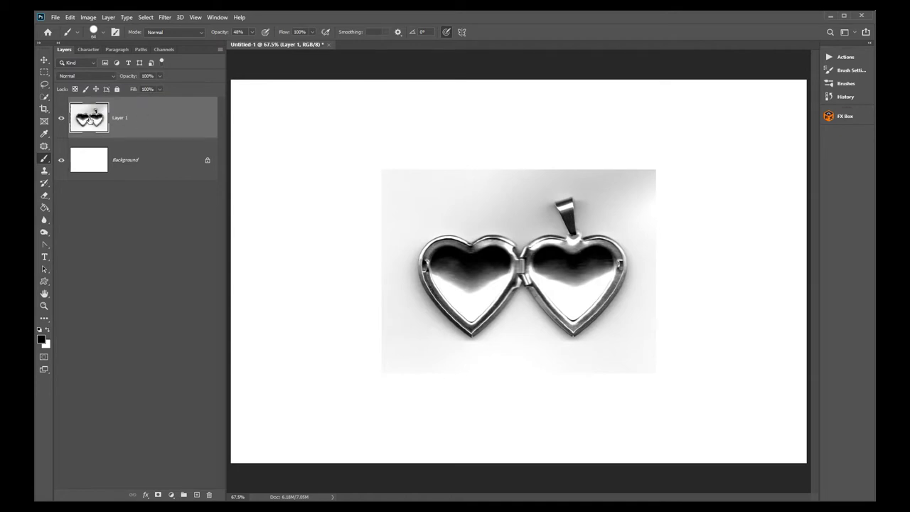
pyautogui.click(197, 495)
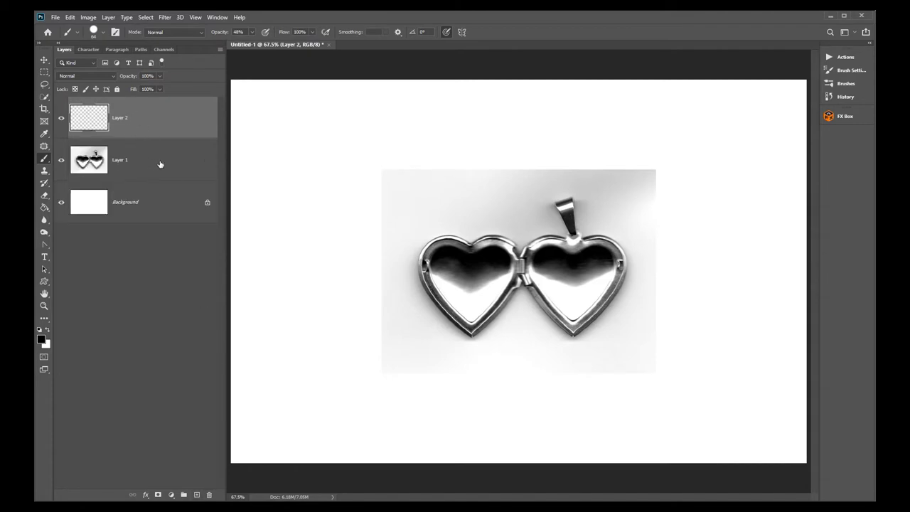
pyautogui.hotkey('ctrl', 'z')
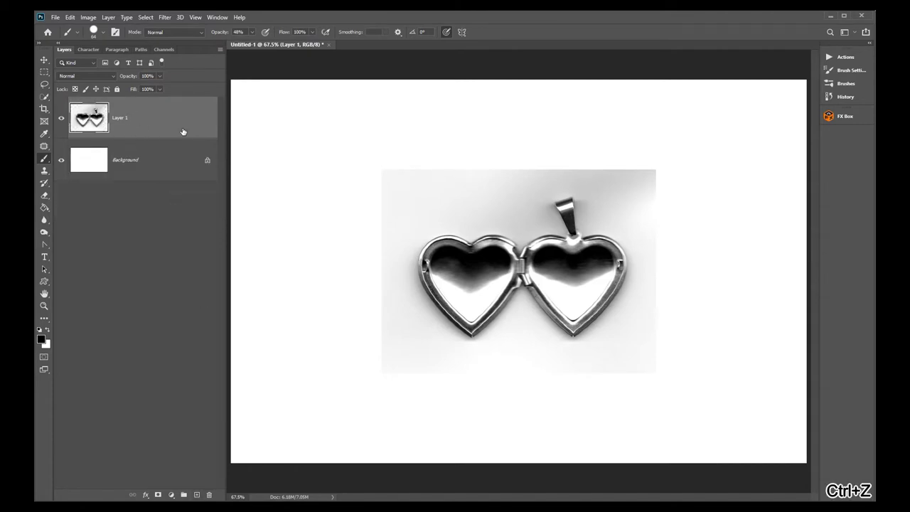
pyautogui.hotkey('ctrl', 'j')
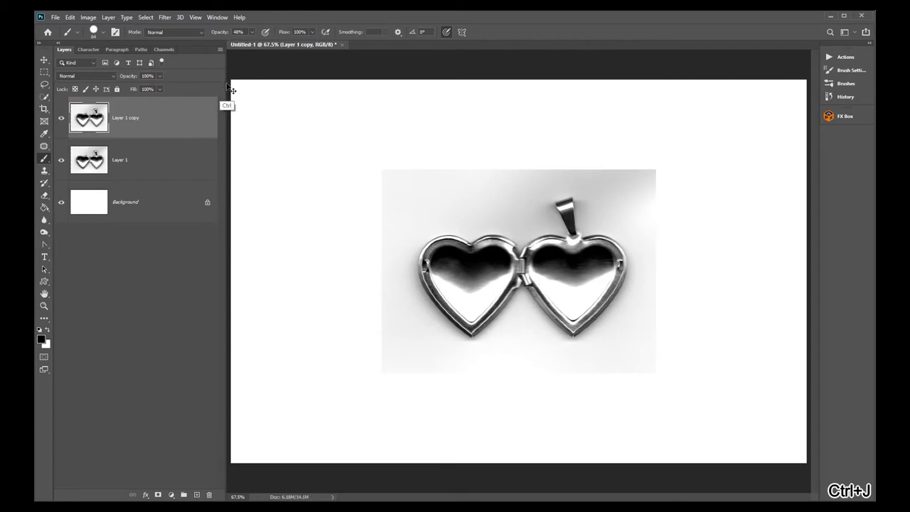
pyautogui.hotkey('ctrl', 'z')
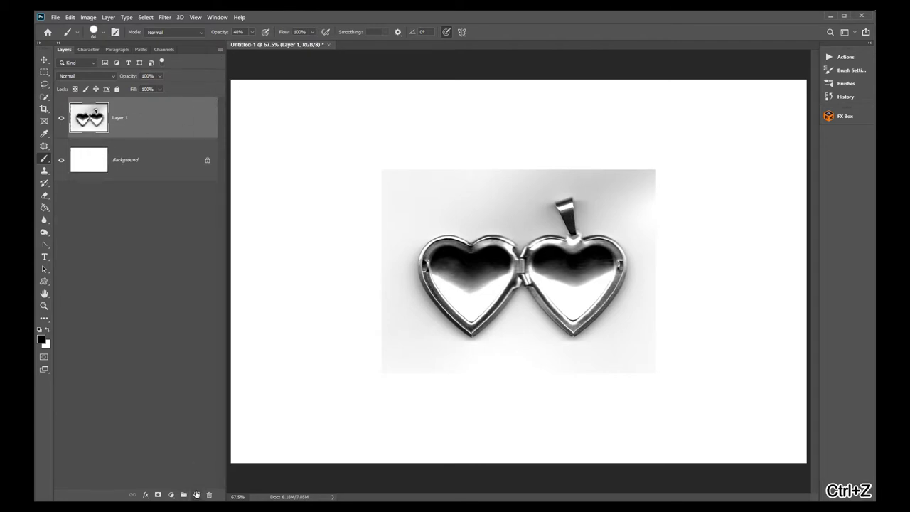
pyautogui.click(197, 495)
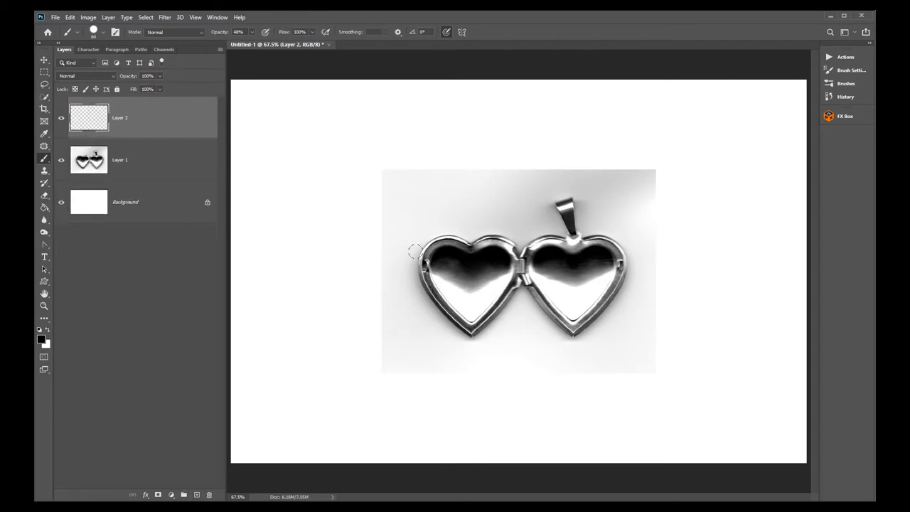
# Paint the inside of the locket's left heart solid black (000000) on Layer 2 with a 55 px brush at 100% opacity
pyautogui.moveTo(454, 256); pyautogui.dragTo(447, 257)
pyautogui.click(41, 340)
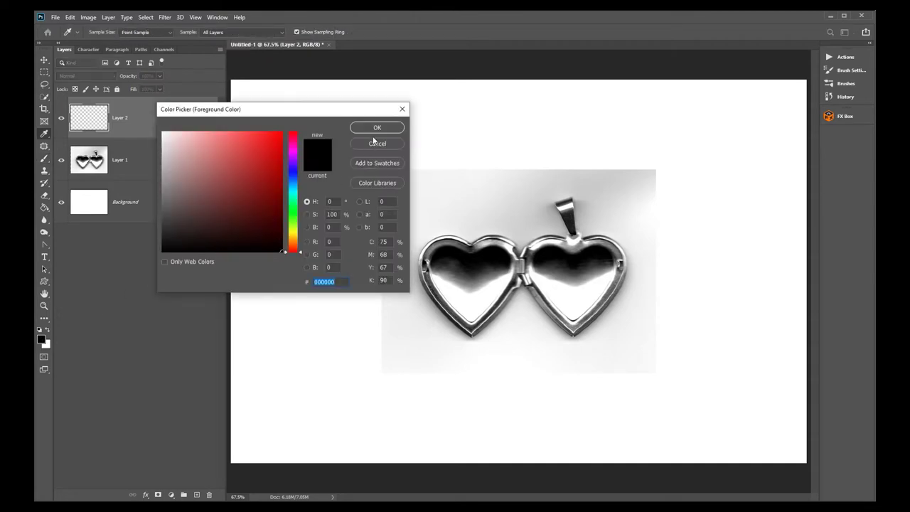
pyautogui.click(373, 131)
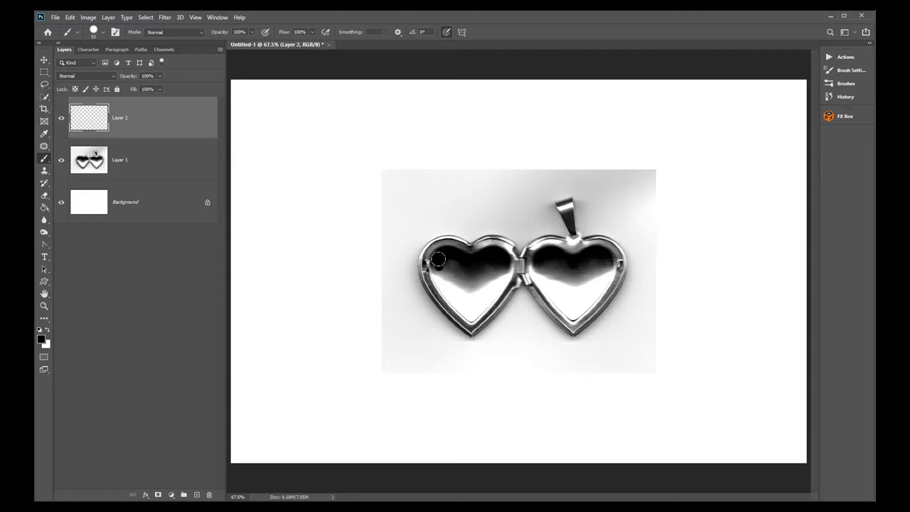
pyautogui.moveTo(436, 265)
pyautogui.mouseDown()
pyautogui.moveTo(471, 319)
pyautogui.moveTo(499, 287)
pyautogui.moveTo(505, 255)
pyautogui.mouseUp()
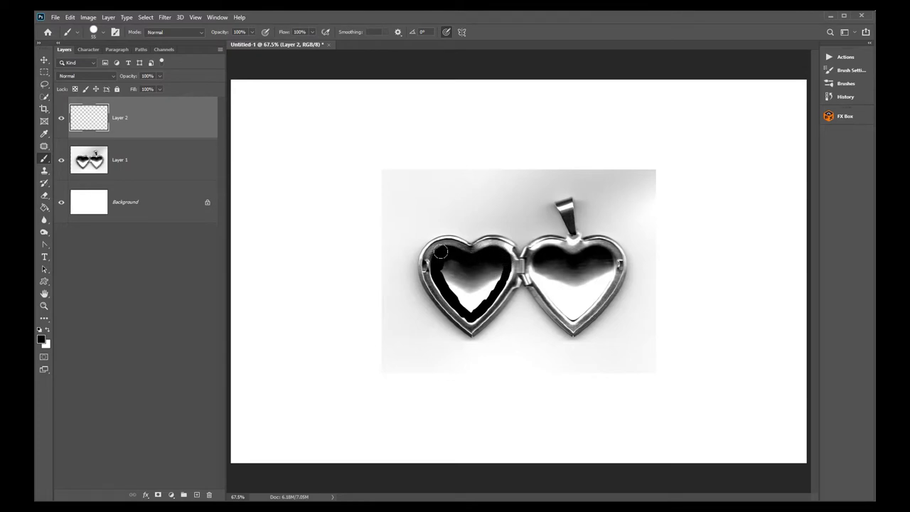
pyautogui.moveTo(438, 256)
pyautogui.mouseDown()
pyautogui.moveTo(465, 269)
pyautogui.moveTo(469, 304)
pyautogui.moveTo(486, 283)
pyautogui.moveTo(480, 271)
pyautogui.moveTo(470, 295)
pyautogui.mouseUp()
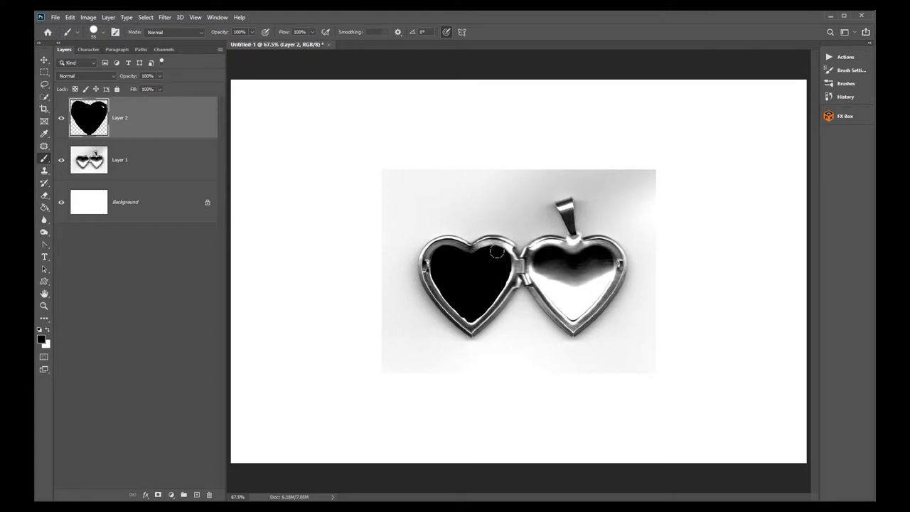
# Check the painted heart against the locket image, touch up its upper-left edge in black, and leave the locket layer hidden
pyautogui.click(61, 161)
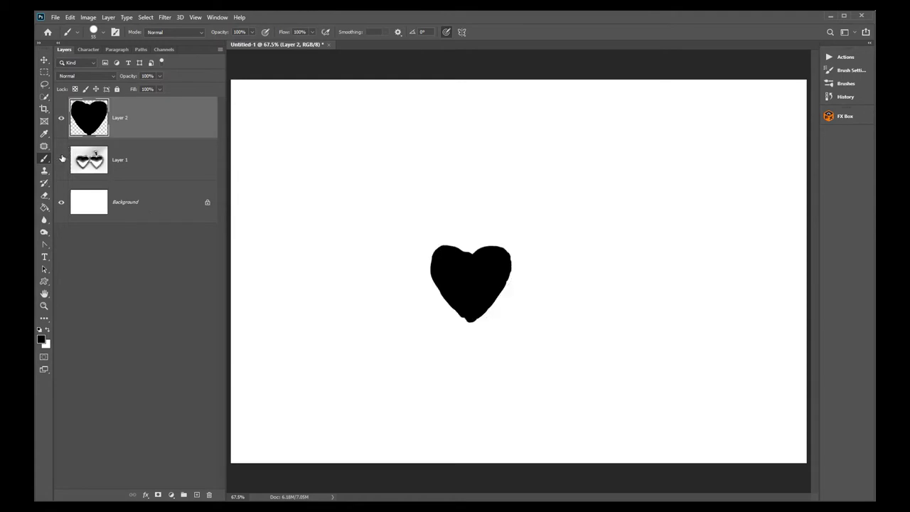
pyautogui.click(61, 161)
pyautogui.click(61, 161)
pyautogui.click(62, 161)
pyautogui.moveTo(433, 256)
pyautogui.mouseDown()
pyautogui.moveTo(433, 264)
pyautogui.moveTo(439, 251)
pyautogui.mouseUp()
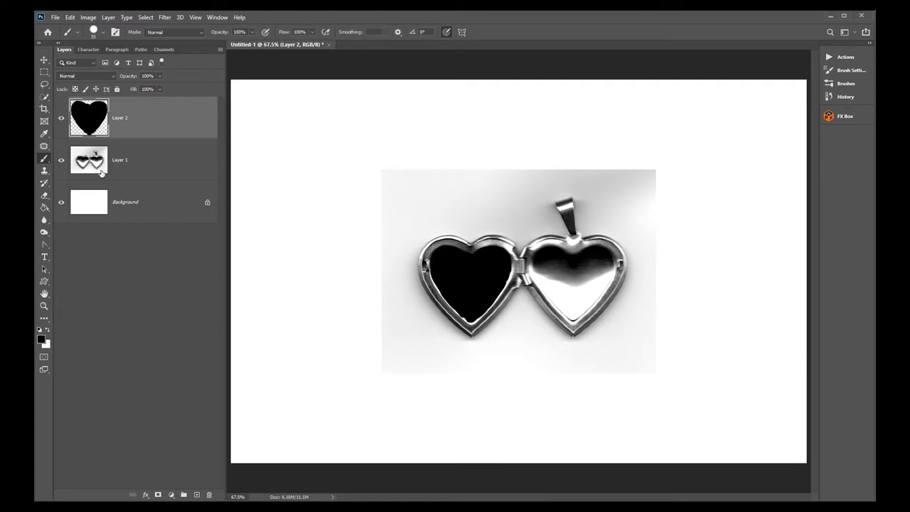
pyautogui.click(61, 161)
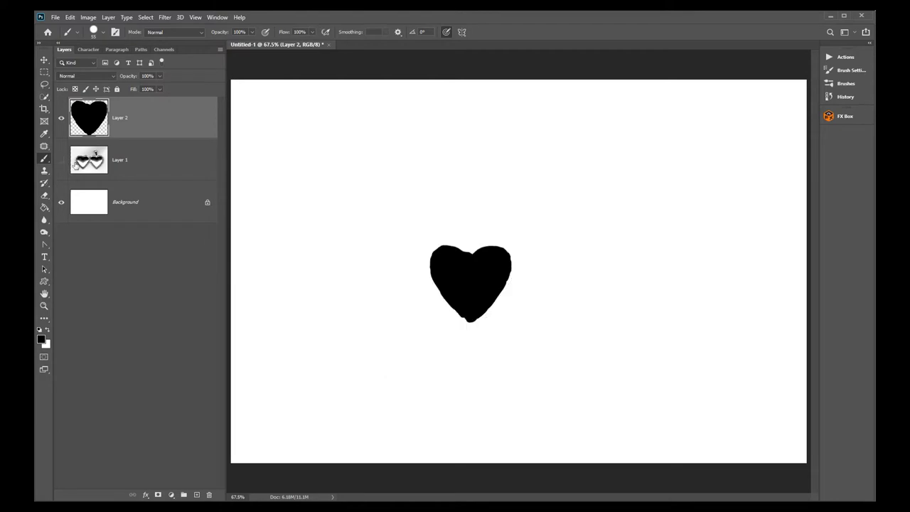
pyautogui.click(61, 161)
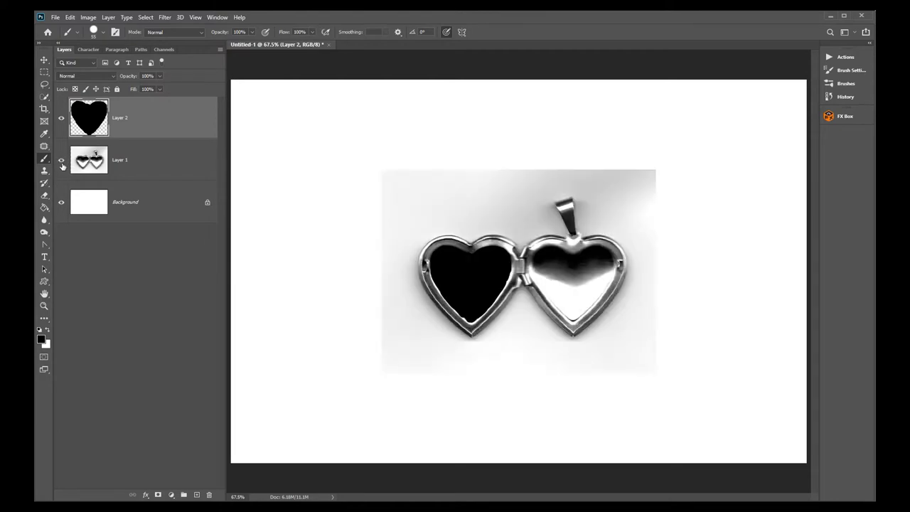
pyautogui.click(61, 161)
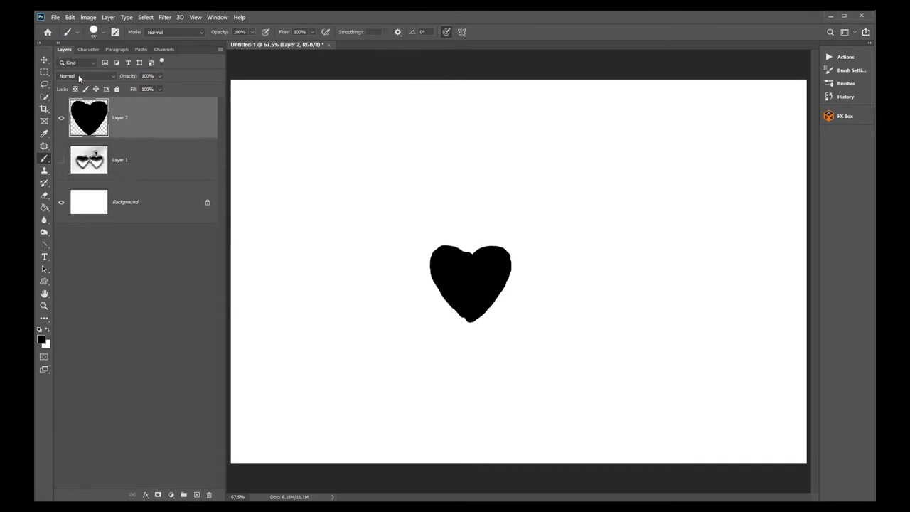
# Move the black heart to the canvas's upper-left corner and place a duplicate beside it on the right
pyautogui.click(44, 60)
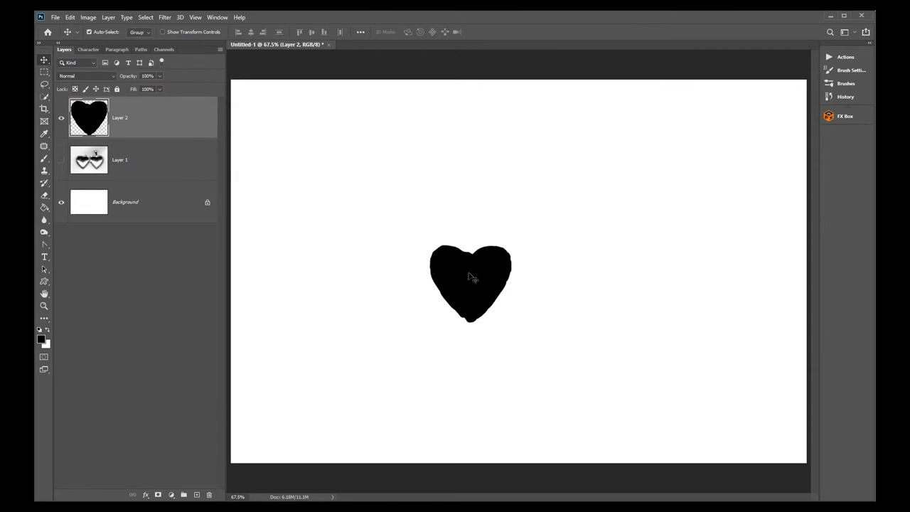
pyautogui.moveTo(471, 273); pyautogui.dragTo(303, 139)
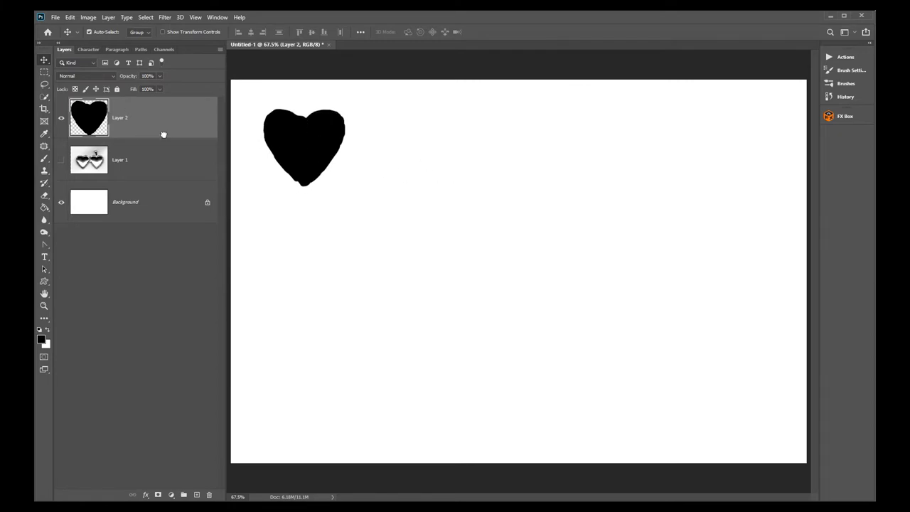
pyautogui.moveTo(163, 135); pyautogui.dragTo(198, 494)
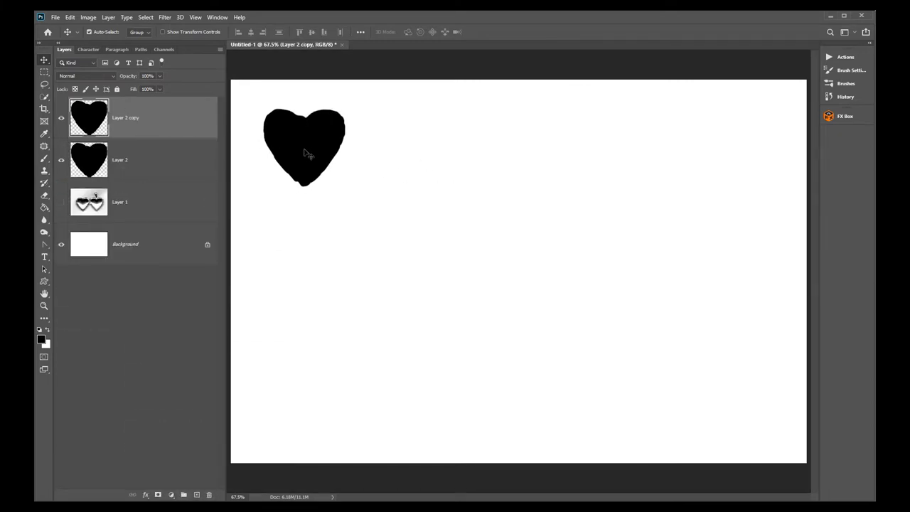
pyautogui.moveTo(304, 153); pyautogui.dragTo(404, 152)
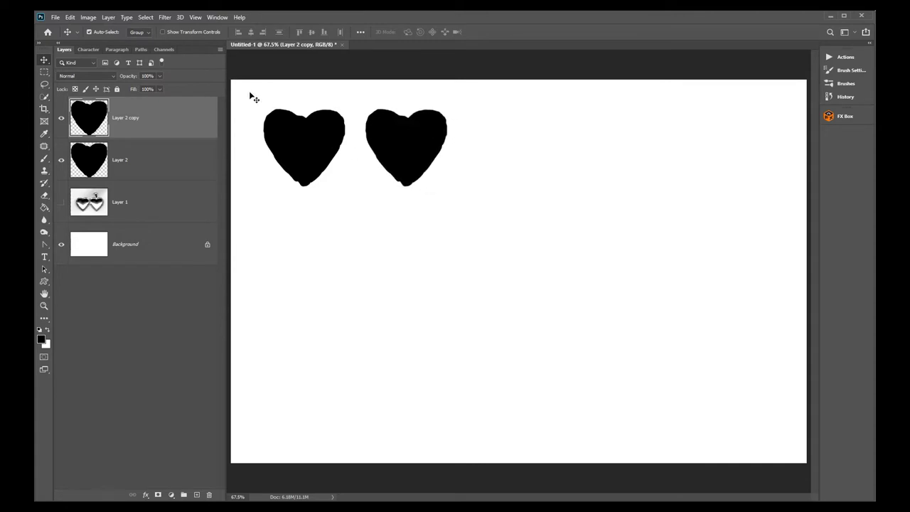
# Duplicate both heart layers together and place the new pair in the right half of the first row
pyautogui.keyDown('shift'); pyautogui.click(157, 160); pyautogui.keyUp('shift')
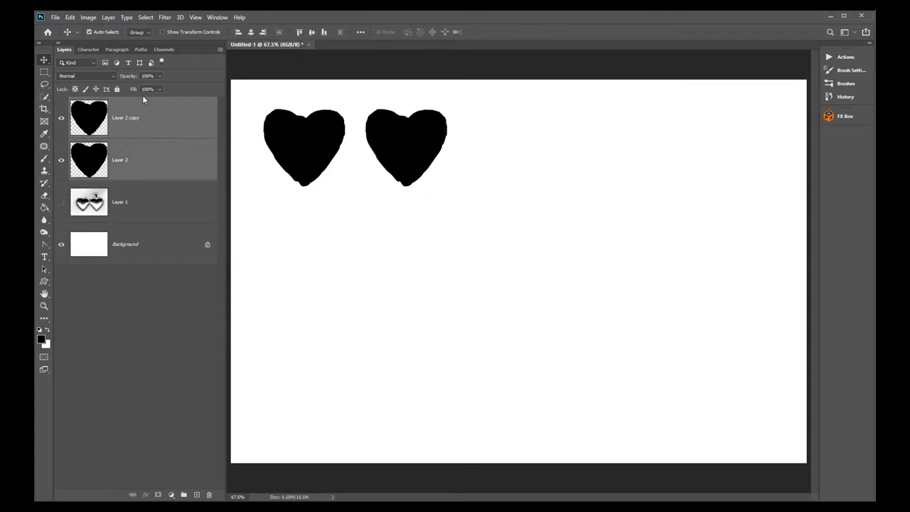
pyautogui.click(156, 127)
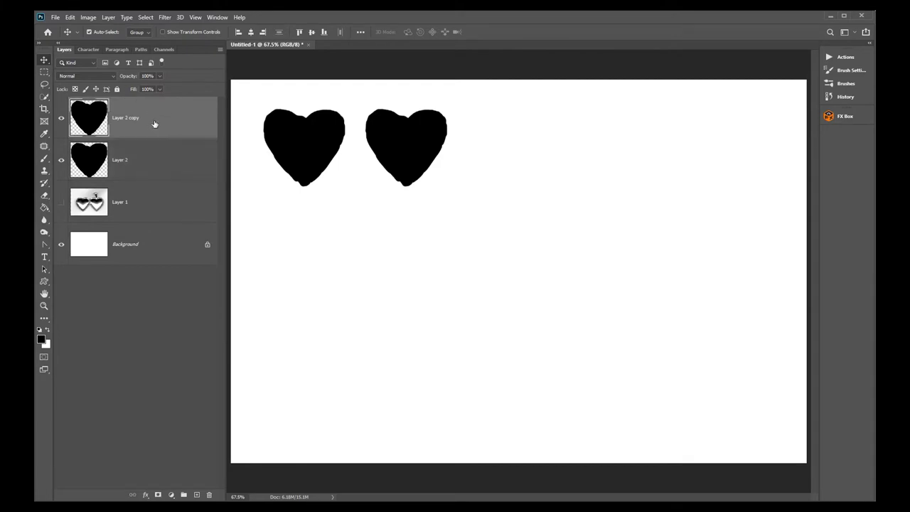
pyautogui.keyDown('shift'); pyautogui.click(143, 158); pyautogui.keyUp('shift')
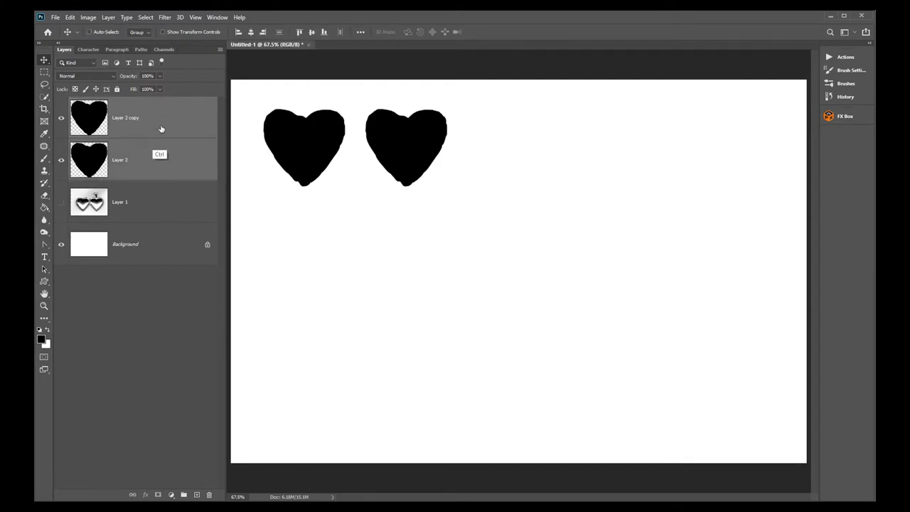
pyautogui.moveTo(163, 158); pyautogui.dragTo(197, 494)
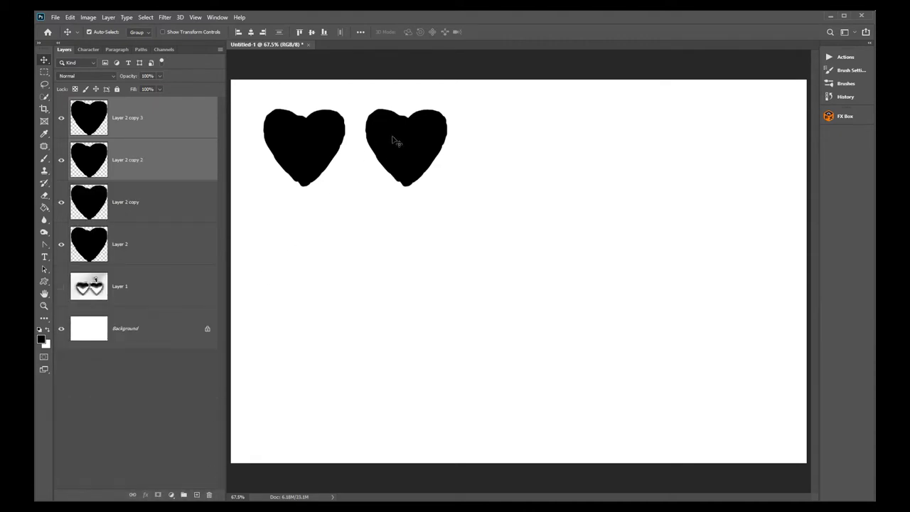
pyautogui.moveTo(396, 138); pyautogui.dragTo(644, 147)
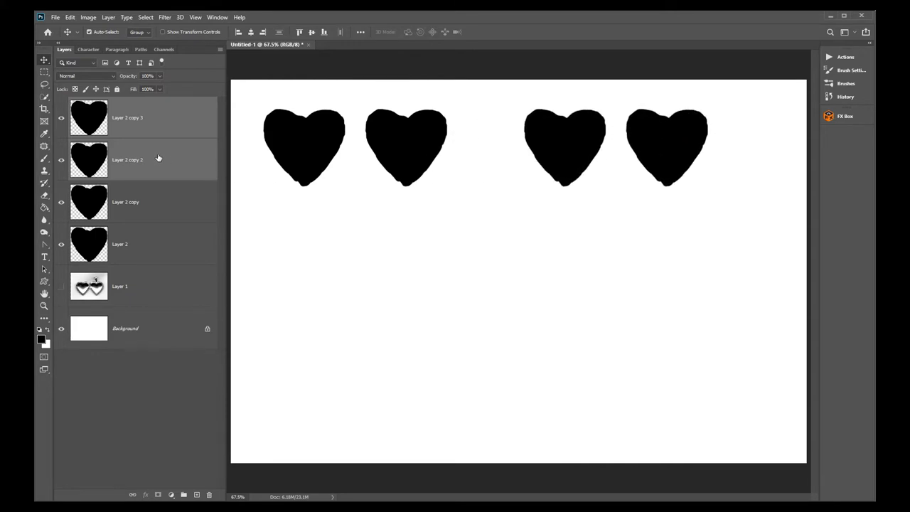
# Duplicate the pair of hearts three times, filling both halves of a second row and the left half of a third row
pyautogui.moveTo(153, 157); pyautogui.dragTo(197, 494)
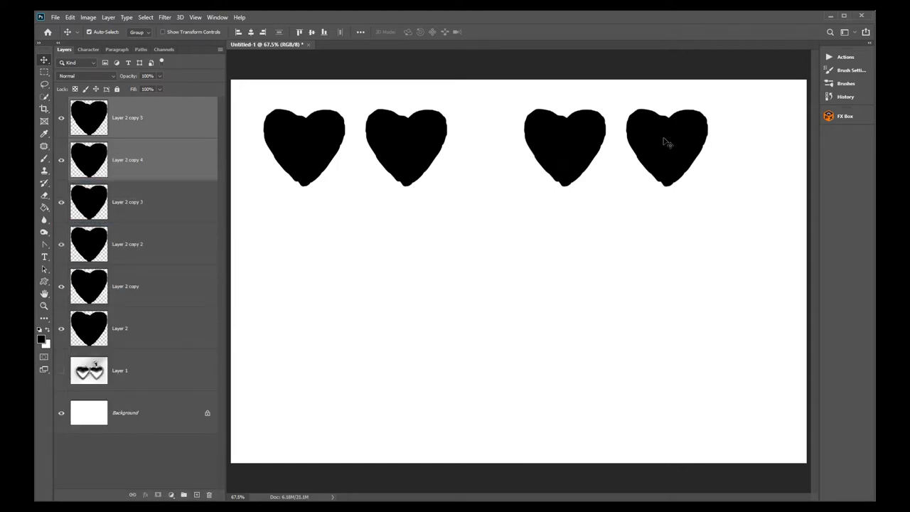
pyautogui.moveTo(664, 142); pyautogui.dragTo(406, 252)
pyautogui.moveTo(174, 174); pyautogui.dragTo(197, 494)
pyautogui.moveTo(406, 244); pyautogui.dragTo(666, 244)
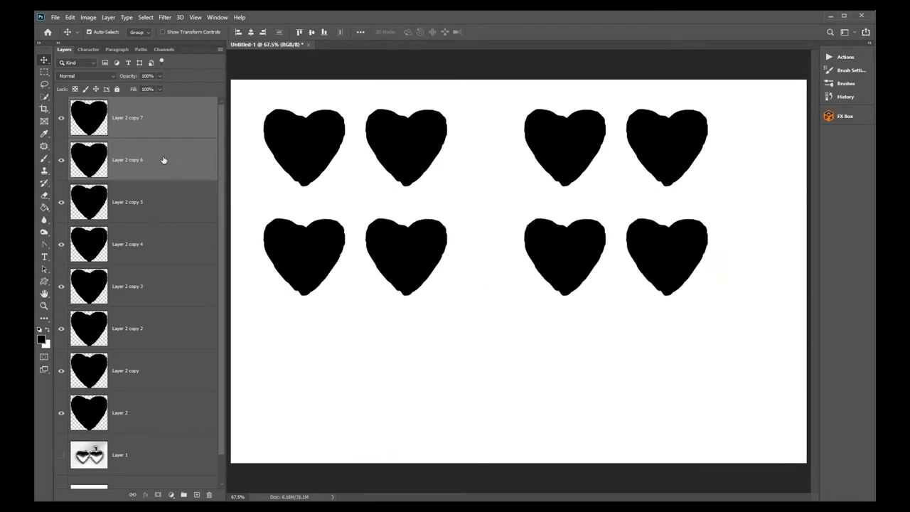
pyautogui.moveTo(164, 160); pyautogui.dragTo(197, 494)
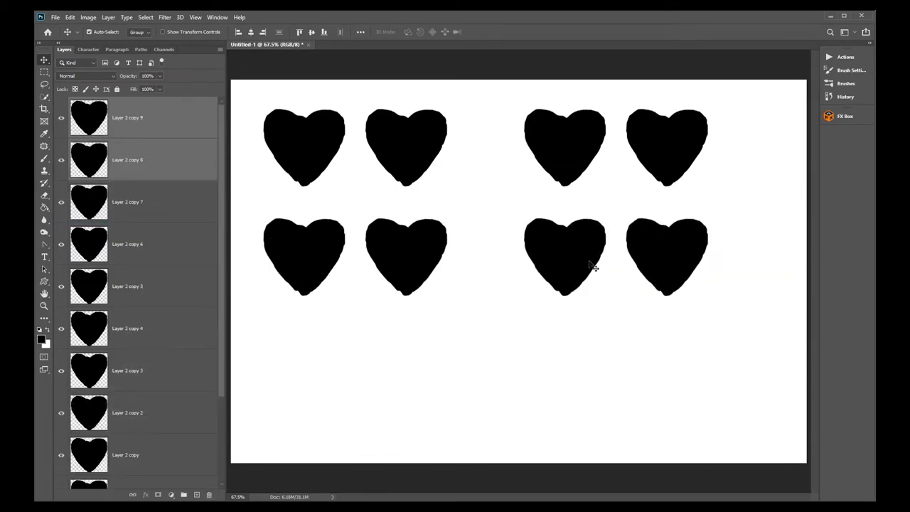
pyautogui.moveTo(593, 266); pyautogui.dragTo(313, 368)
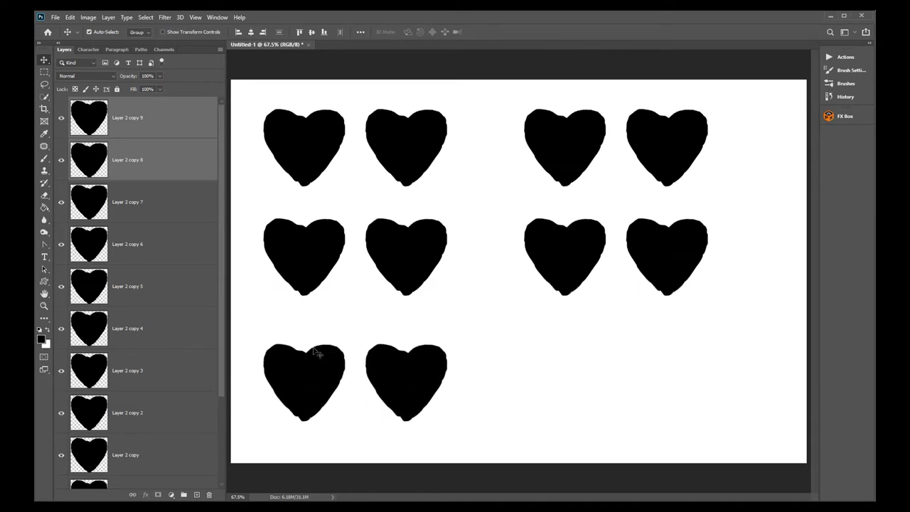
# Try to duplicate the third-row pair of hearts and place the copy toward the right half of the canvas
pyautogui.moveTo(163, 163); pyautogui.dragTo(197, 481)
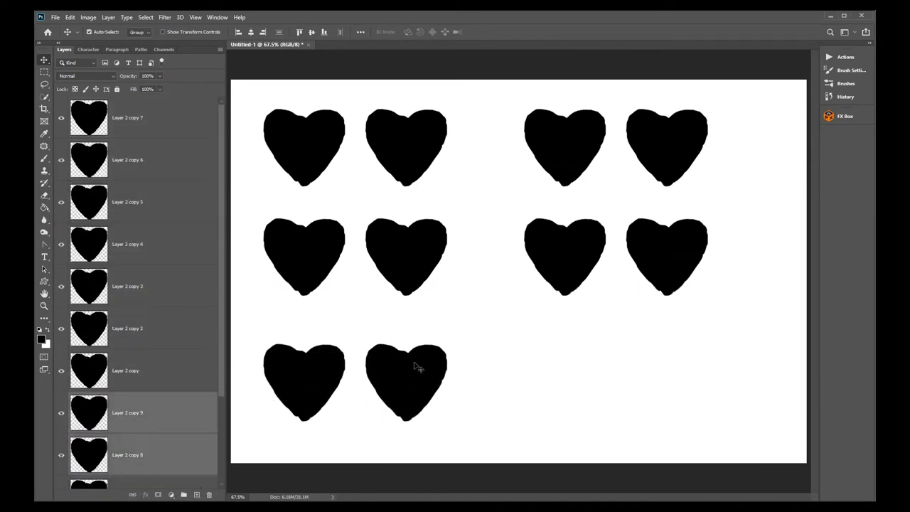
pyautogui.moveTo(416, 364); pyautogui.dragTo(572, 367)
pyautogui.press('z')
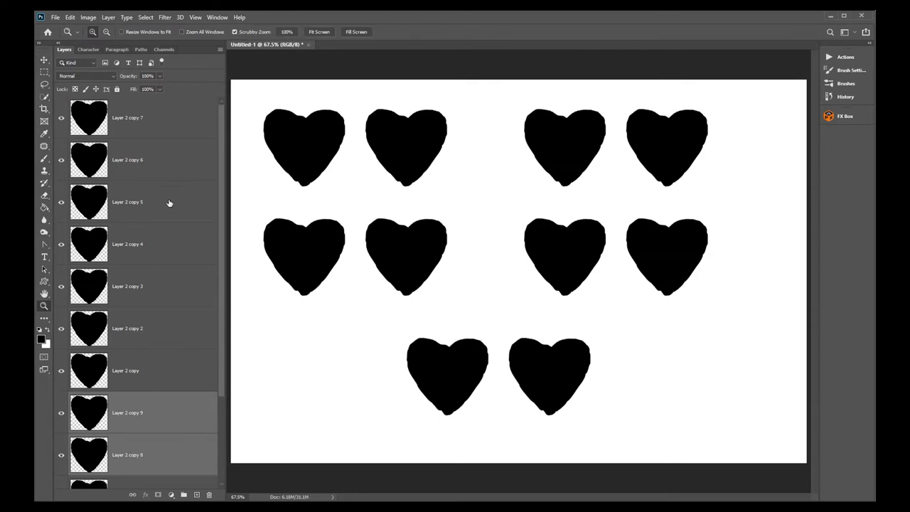
# Duplicate the two heart layers Layer 2 copy 6 and Layer 2 copy 7 in place
pyautogui.click(160, 123)
pyautogui.keyDown('shift'); pyautogui.click(183, 159); pyautogui.keyUp('shift')
pyautogui.moveTo(182, 160); pyautogui.dragTo(197, 494)
pyautogui.moveTo(518, 361); pyautogui.dragTo(532, 331)
pyautogui.hotkey('ctrl', '0')
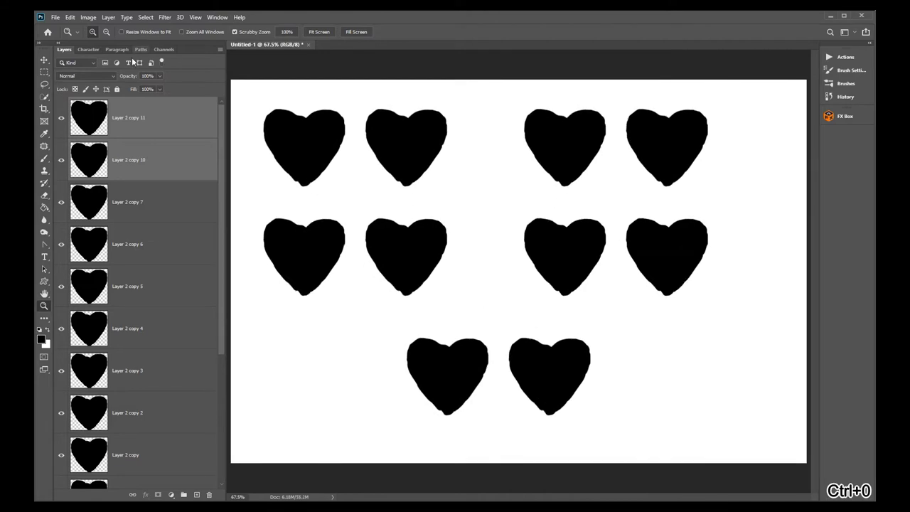
# Move the two third-row hearts one at a time back under the two left columns
pyautogui.click(44, 60)
pyautogui.moveTo(517, 375); pyautogui.dragTo(276, 374)
pyautogui.moveTo(415, 388); pyautogui.dragTo(373, 383)
# Select Layer 2 copy 10 and copy 11 and move them straight down into the right half of the third row using Free Transform
pyautogui.scroll(2, 153, 195)
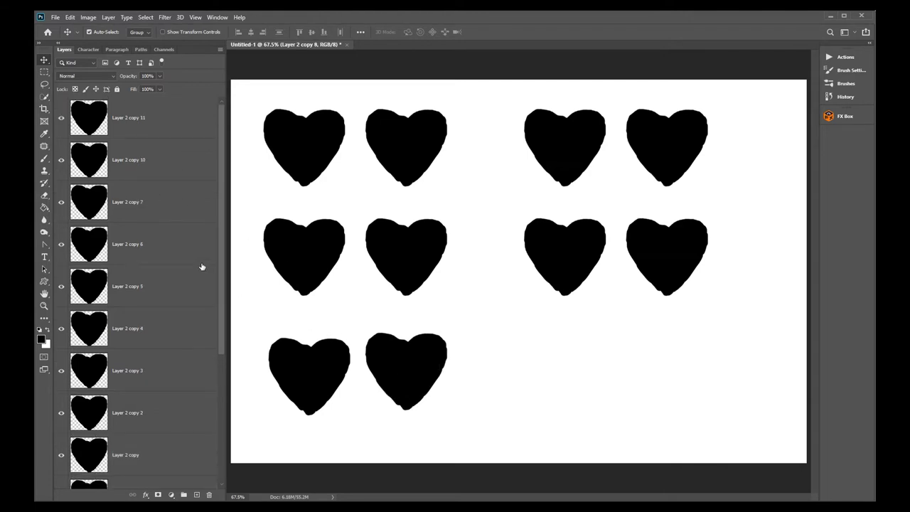
pyautogui.click(155, 108)
pyautogui.keyDown('shift'); pyautogui.click(147, 170); pyautogui.keyUp('shift')
pyautogui.hotkey('ctrl', 't')
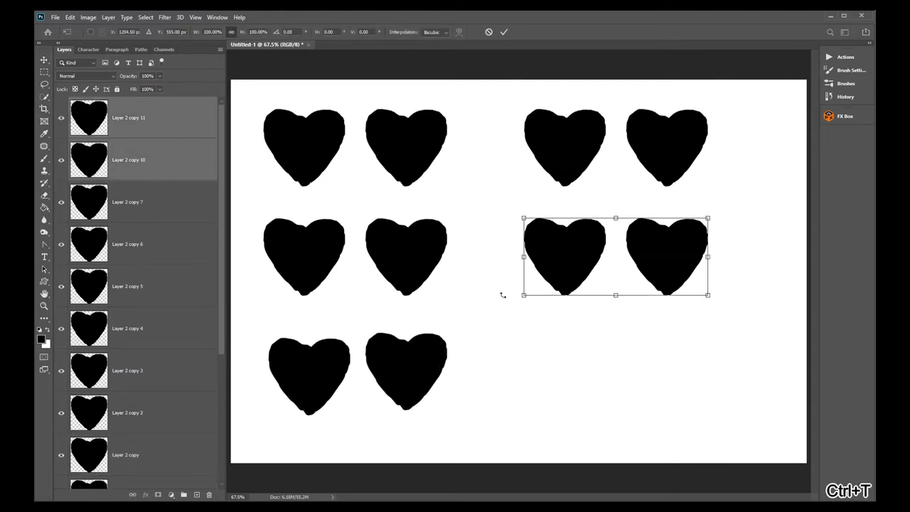
pyautogui.moveTo(584, 271); pyautogui.dragTo(585, 375)
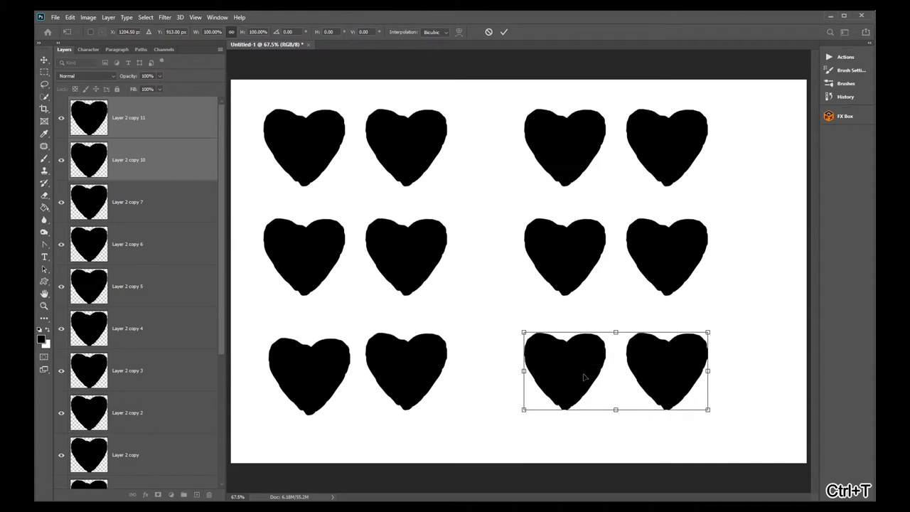
pyautogui.press('Return')
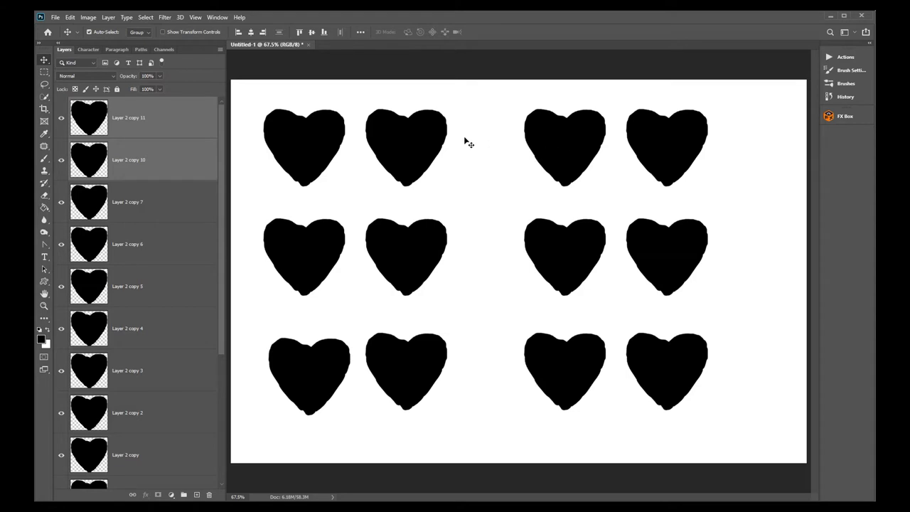
# Switch to the 035 Heart Locket folder, narrow its window, and place 2020_08_04_14_16_05_0707Ec2 into the heart document
pyautogui.moveTo(125, 487)
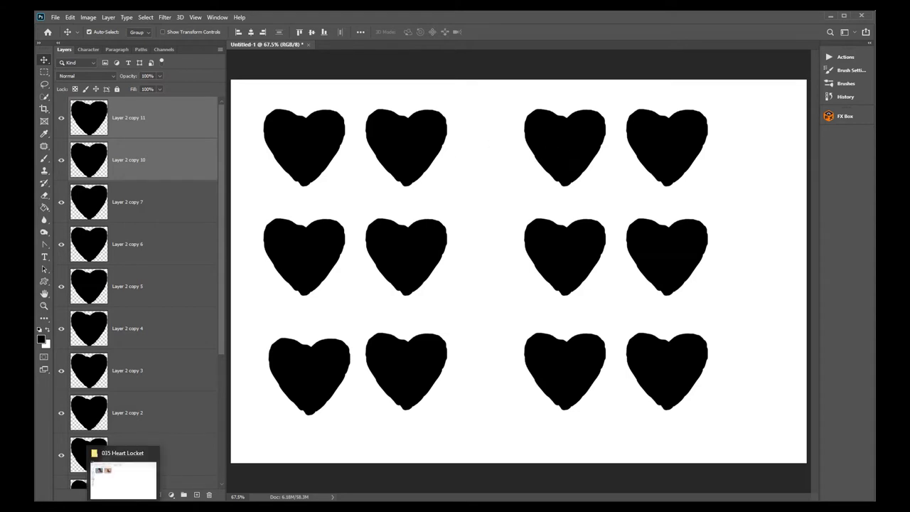
pyautogui.click(125, 487)
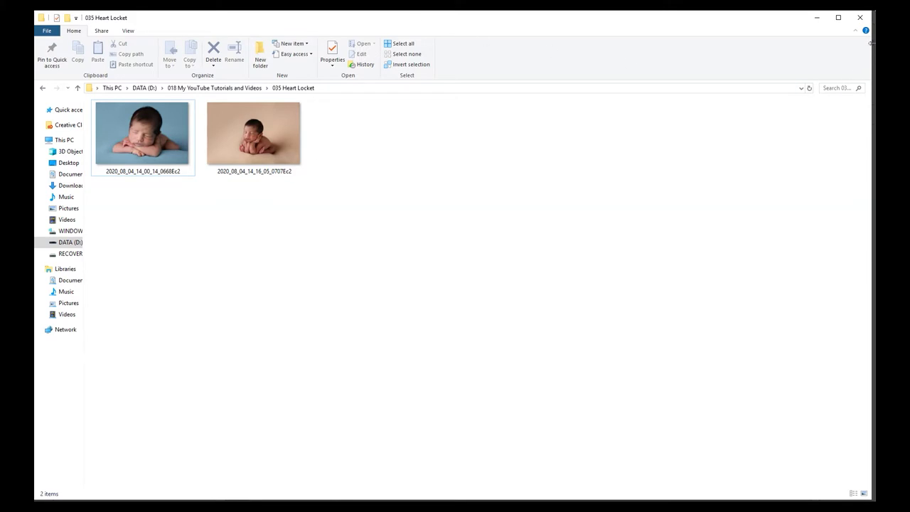
pyautogui.moveTo(872, 43); pyautogui.dragTo(351, 43)
pyautogui.click(160, 124)
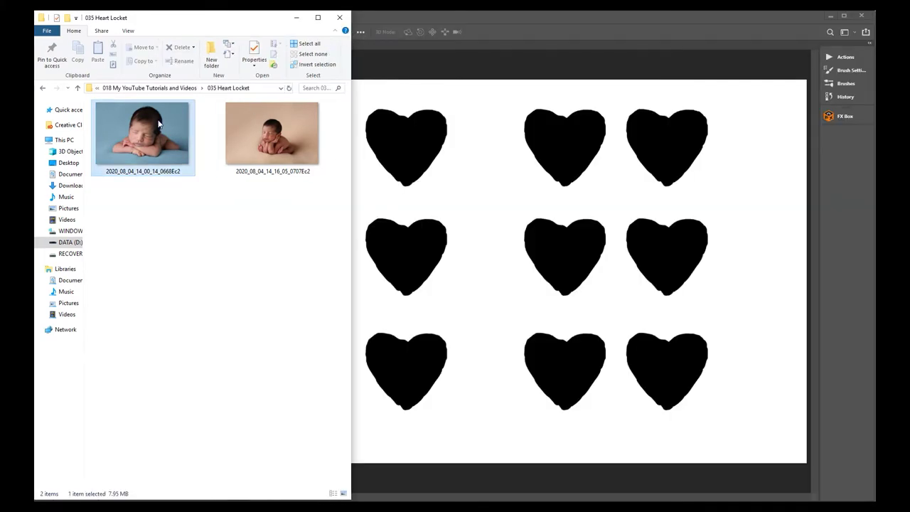
pyautogui.click(275, 140)
pyautogui.moveTo(267, 126); pyautogui.dragTo(634, 213)
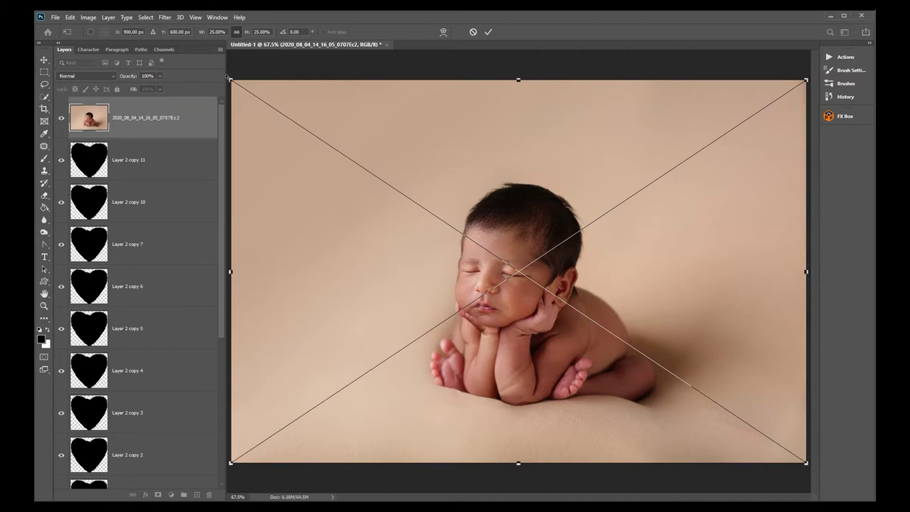
# Scale the placed beige photo down to about 9.57% and lower its opacity to 54%
pyautogui.moveTo(232, 81); pyautogui.dragTo(276, 127)
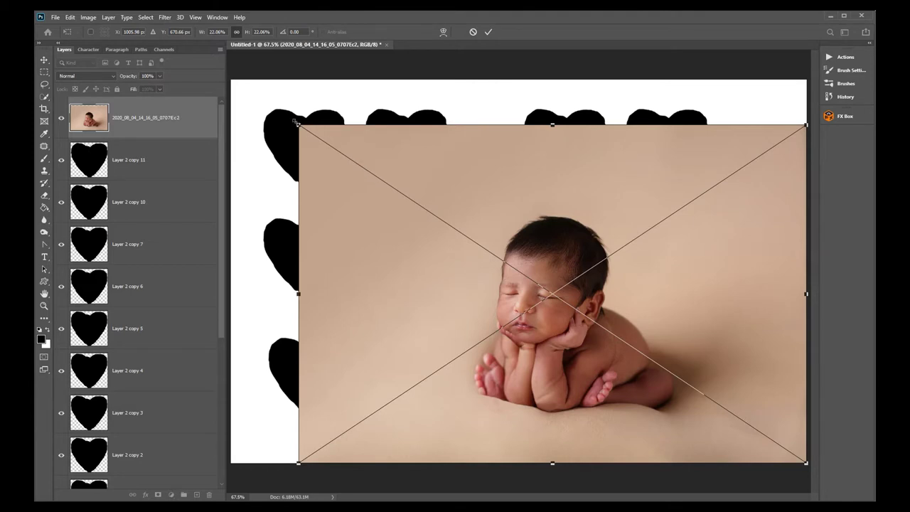
pyautogui.moveTo(296, 122); pyautogui.dragTo(586, 317)
pyautogui.moveTo(672, 360); pyautogui.dragTo(390, 206)
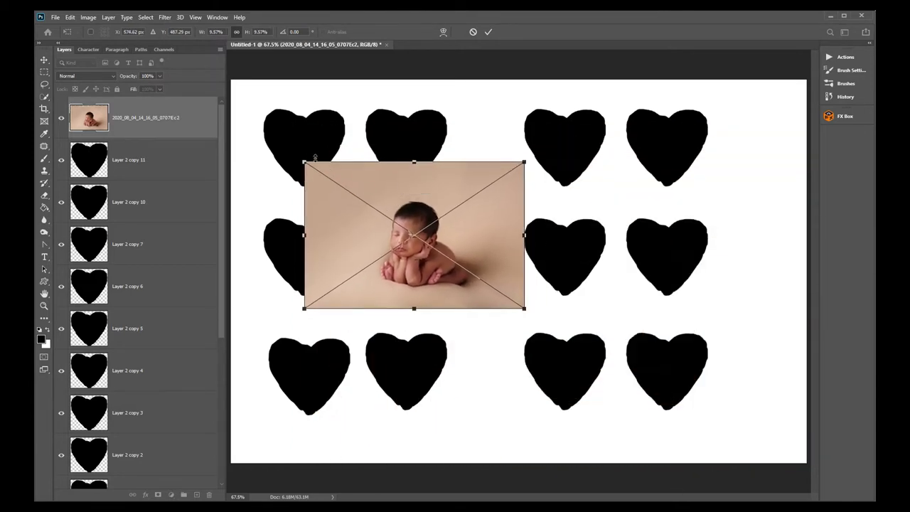
pyautogui.click(159, 75)
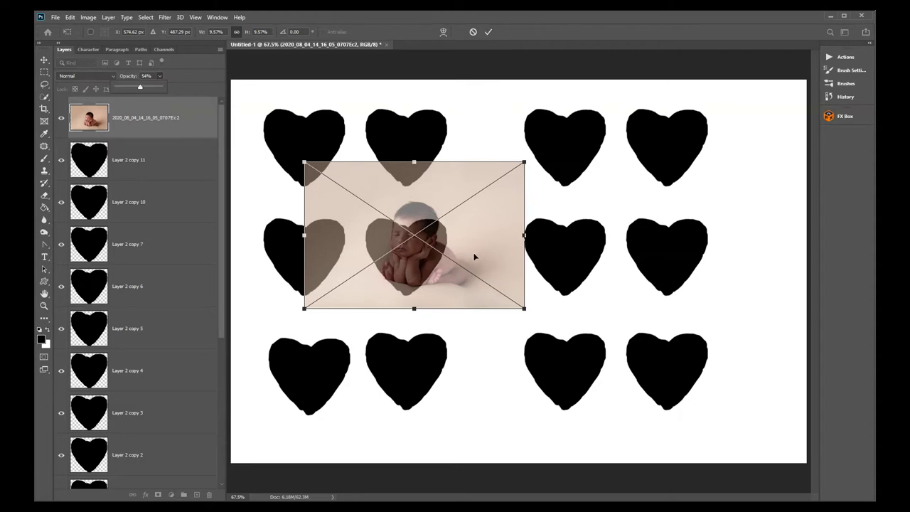
# Fit the baby over the first heart in the top row, scaling the beige photo to about 7.31%, and commit the placement
pyautogui.moveTo(475, 257); pyautogui.dragTo(366, 154)
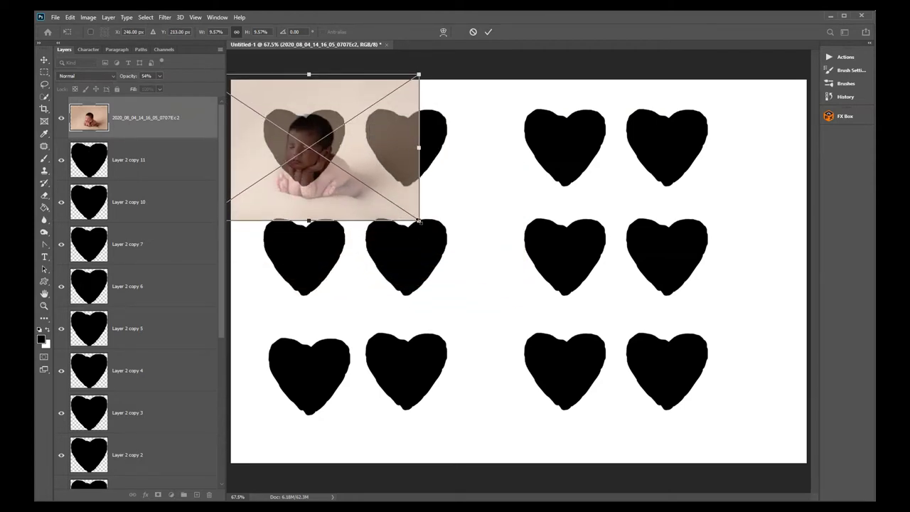
pyautogui.moveTo(419, 221); pyautogui.dragTo(371, 189)
pyautogui.moveTo(356, 168); pyautogui.dragTo(377, 180)
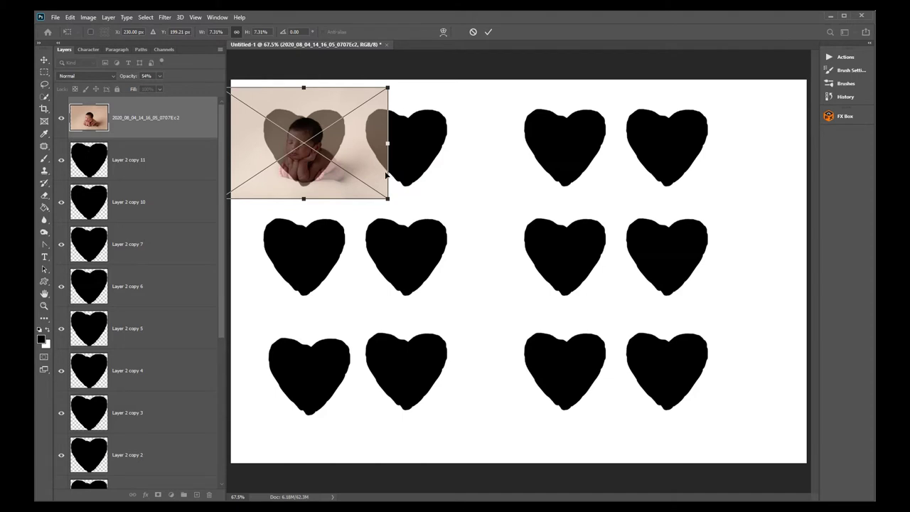
pyautogui.press('Return')
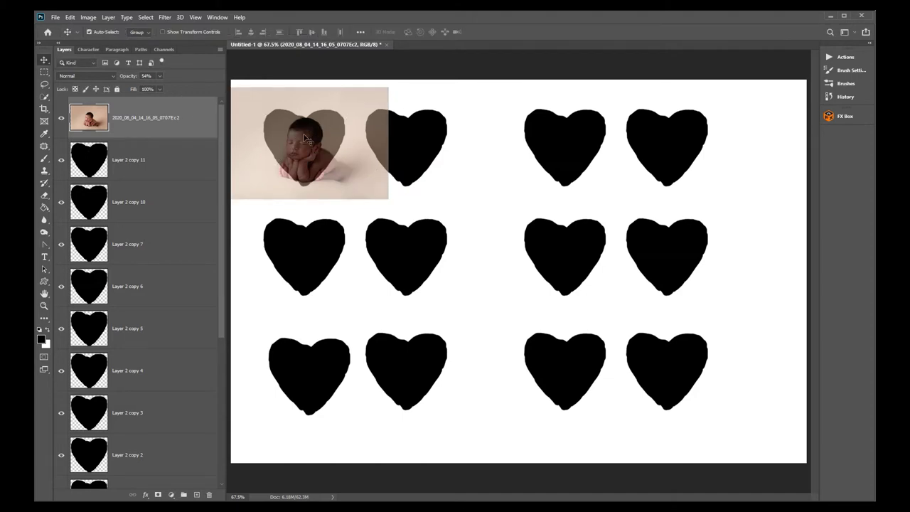
# Move the beige photo off the hearts and reposition it with the baby over the first heart in the top row
pyautogui.moveTo(363, 172); pyautogui.dragTo(483, 233)
pyautogui.press('m')
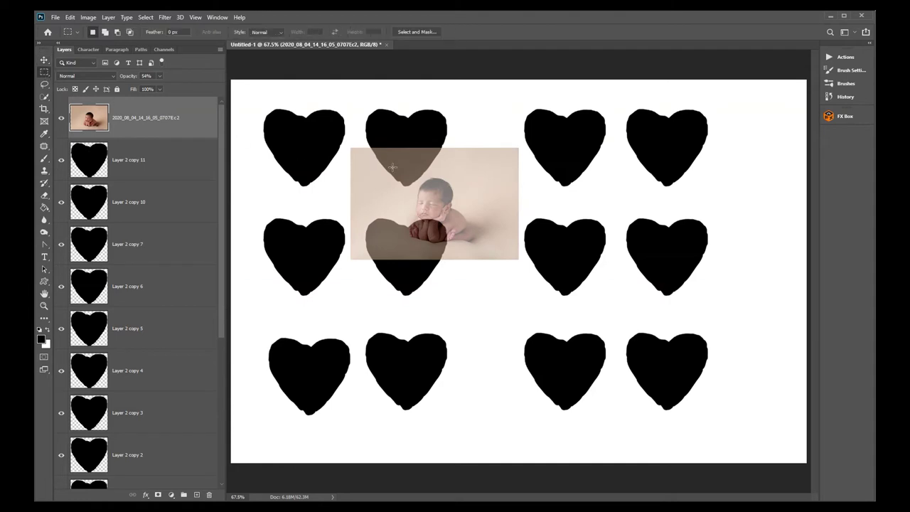
pyautogui.click(45, 61)
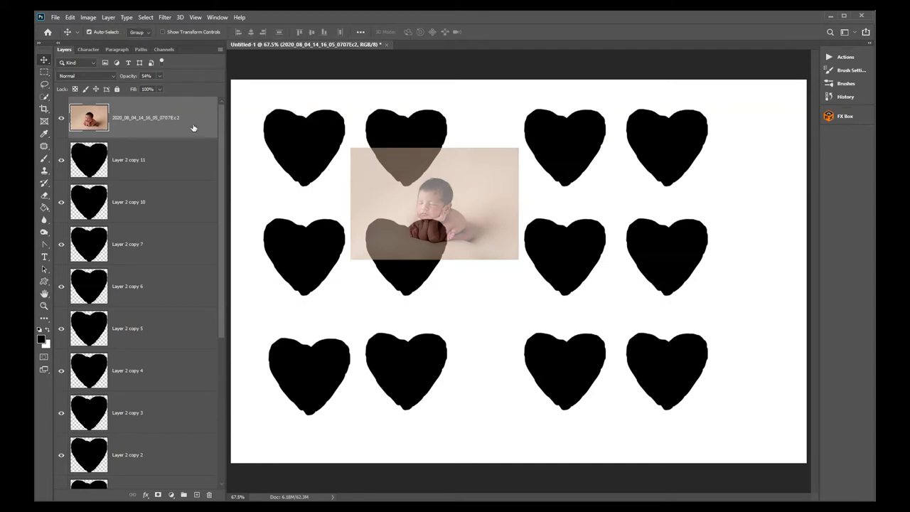
pyautogui.moveTo(417, 210); pyautogui.dragTo(299, 151)
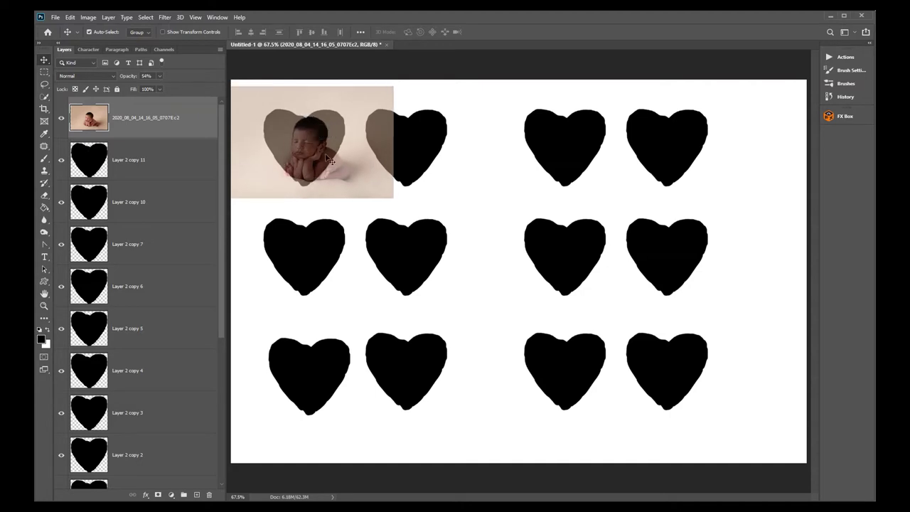
# Trim the excess from both sides of the beige photo around the first heart using rectangular marquee selections
pyautogui.click(46, 72)
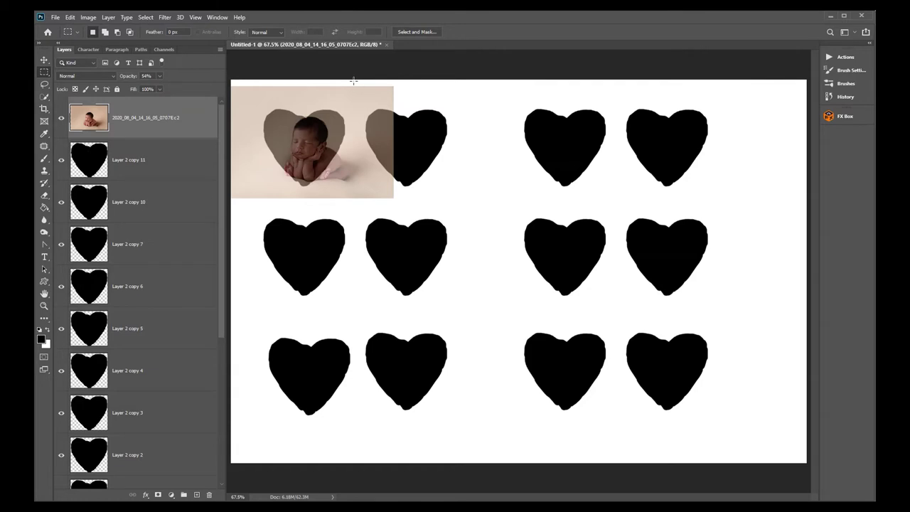
pyautogui.moveTo(354, 84); pyautogui.dragTo(463, 223)
pyautogui.press('Delete')
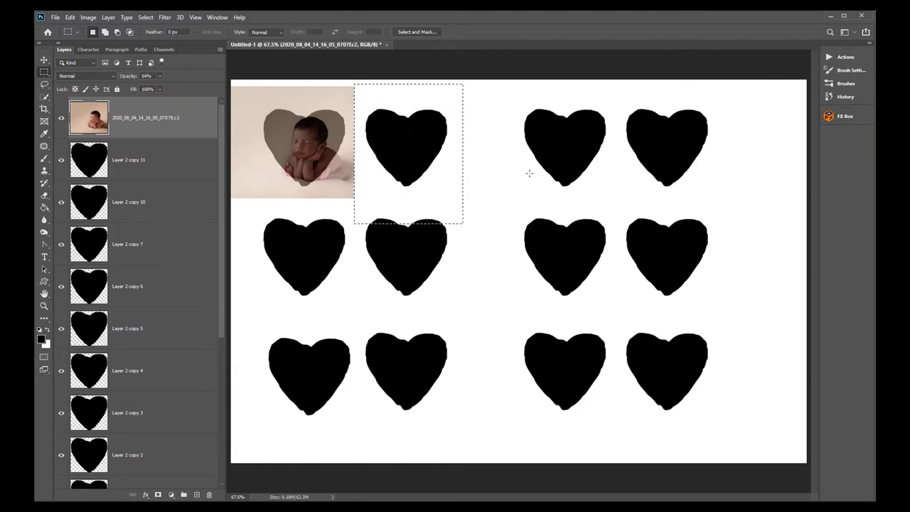
pyautogui.hotkey('ctrl', 'd')
pyautogui.moveTo(245, 83); pyautogui.dragTo(152, 271)
pyautogui.press('Delete')
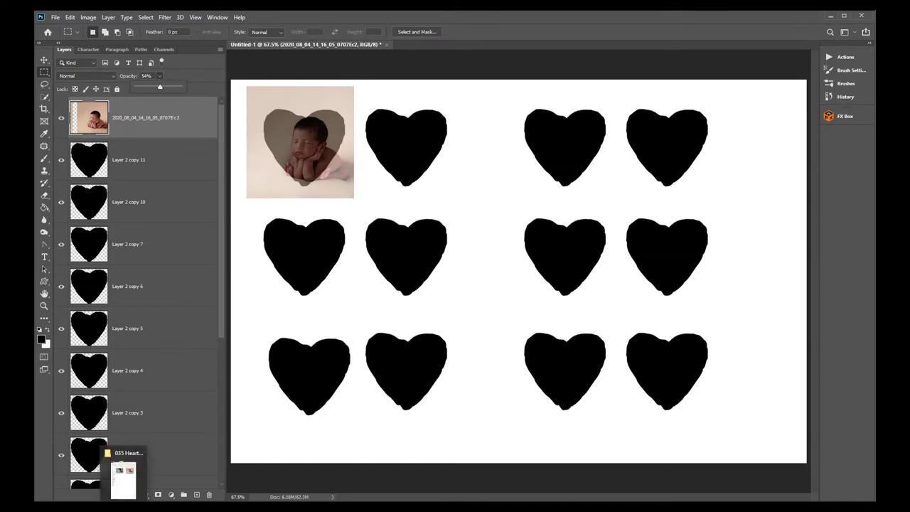
# Switch to the 035 Heart Locket folder and place 2020_08_04_14_00_14_0668Ec2 into the heart document
pyautogui.click(131, 488)
pyautogui.click(149, 152)
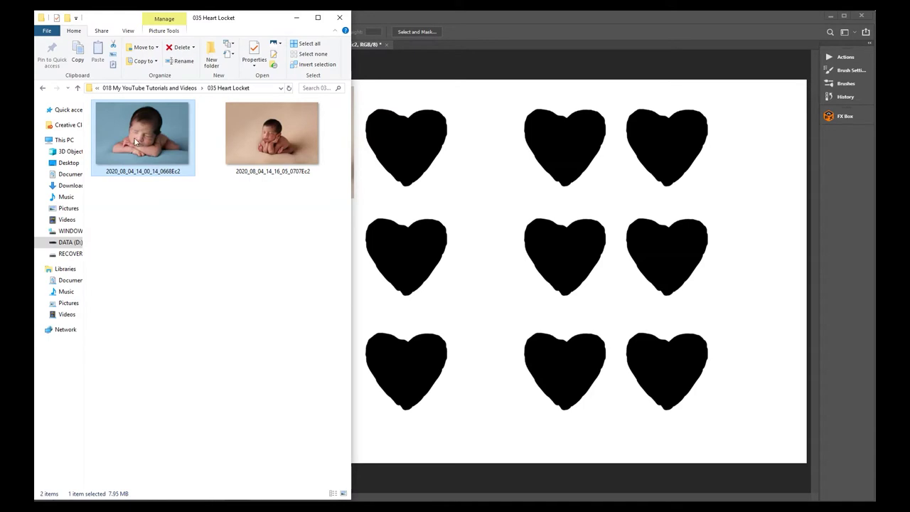
pyautogui.moveTo(133, 137); pyautogui.dragTo(437, 187)
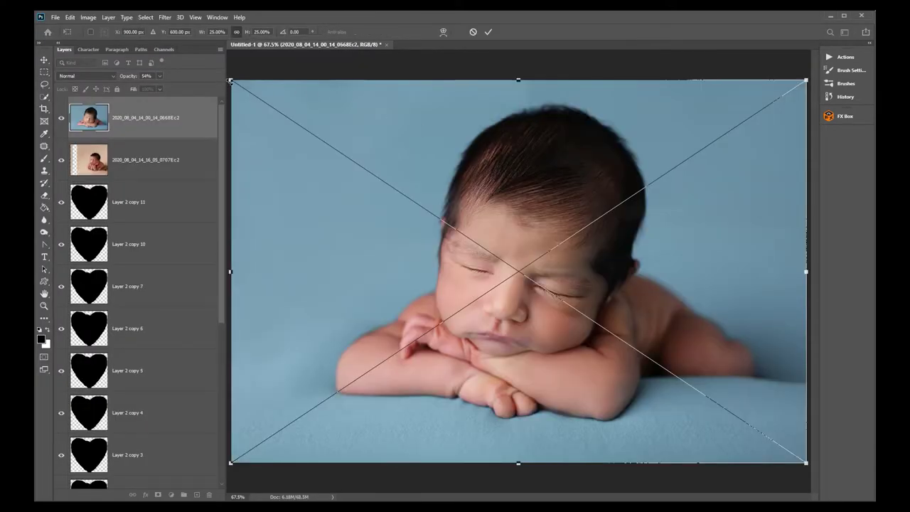
# Set the blue photo's opacity to 38% and scale it to about 5.38%, fitting the face over the top row's second heart
pyautogui.moveTo(231, 81); pyautogui.dragTo(406, 128)
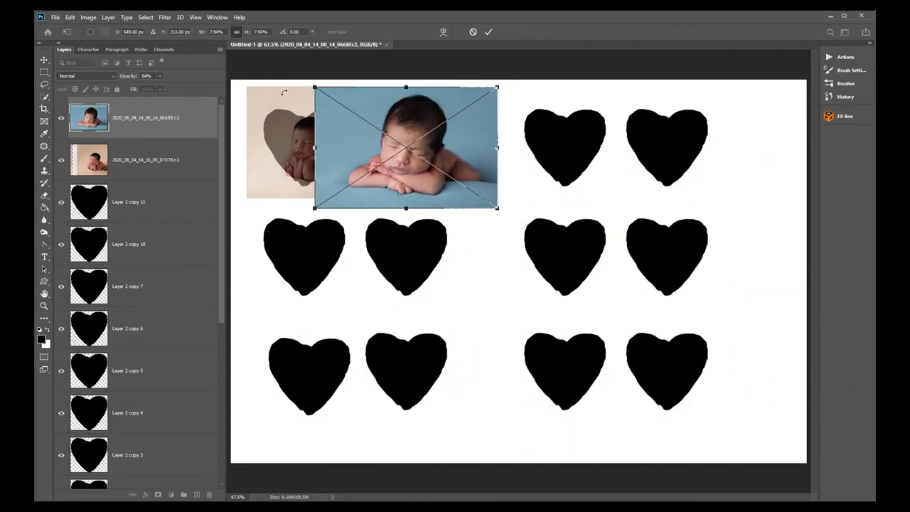
pyautogui.moveTo(149, 87); pyautogui.dragTo(153, 93)
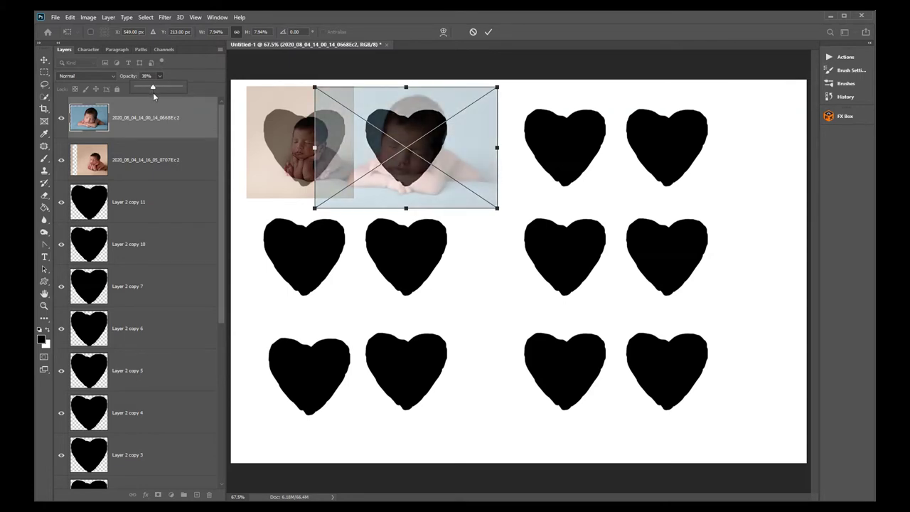
pyautogui.moveTo(315, 208); pyautogui.dragTo(348, 185)
pyautogui.moveTo(476, 112)
pyautogui.mouseDown()
pyautogui.moveTo(459, 124)
pyautogui.moveTo(478, 100)
pyautogui.moveTo(465, 110)
pyautogui.mouseUp()
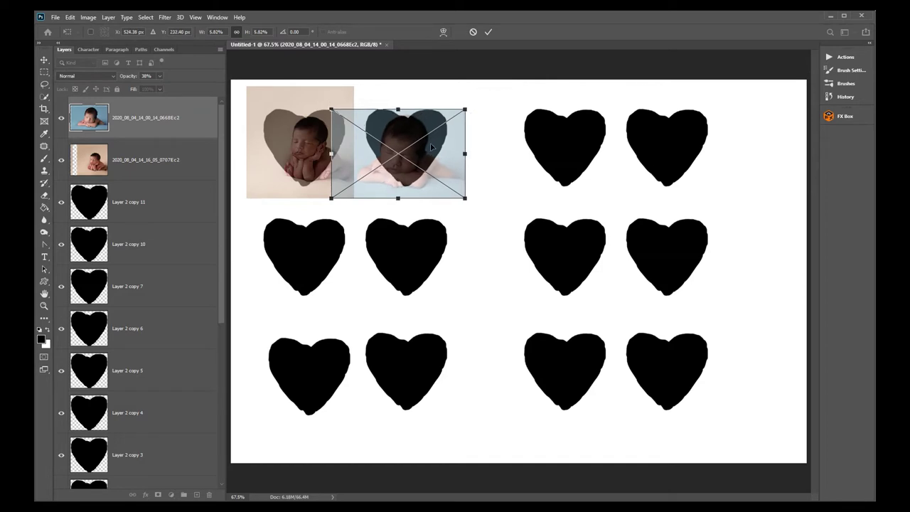
pyautogui.moveTo(432, 143); pyautogui.dragTo(439, 144)
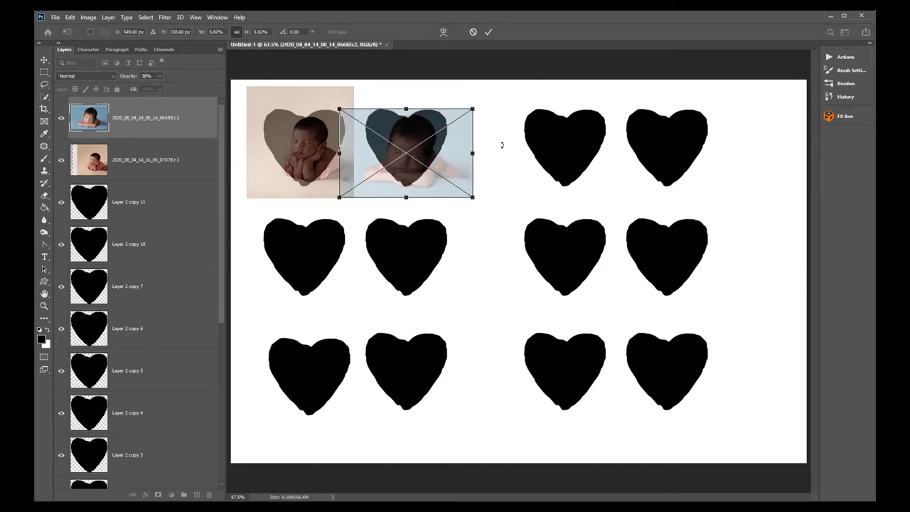
pyautogui.moveTo(340, 196); pyautogui.dragTo(350, 190)
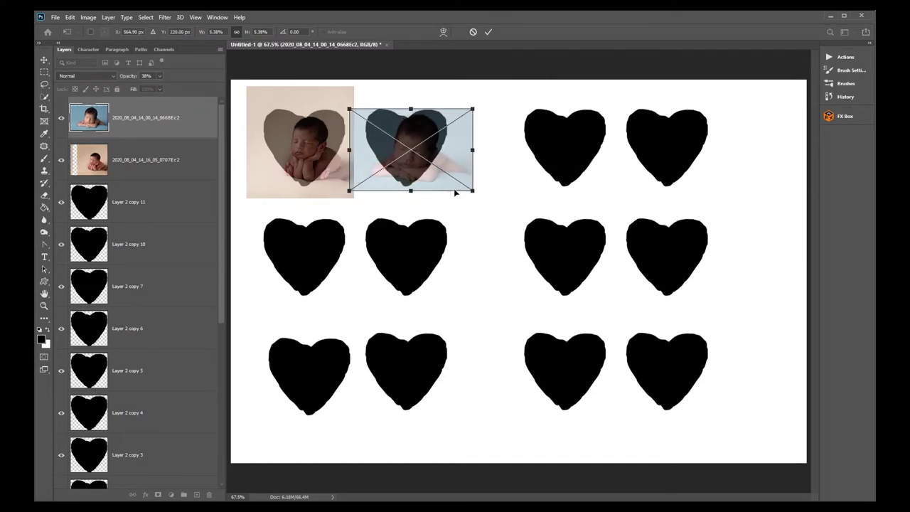
pyautogui.moveTo(454, 192); pyautogui.dragTo(446, 191)
pyautogui.press('Return')
# Marquee-select a vertical strip reaching the gap between the first two hearts and try deleting it from the beige photo layer
pyautogui.click(181, 155)
pyautogui.press('m')
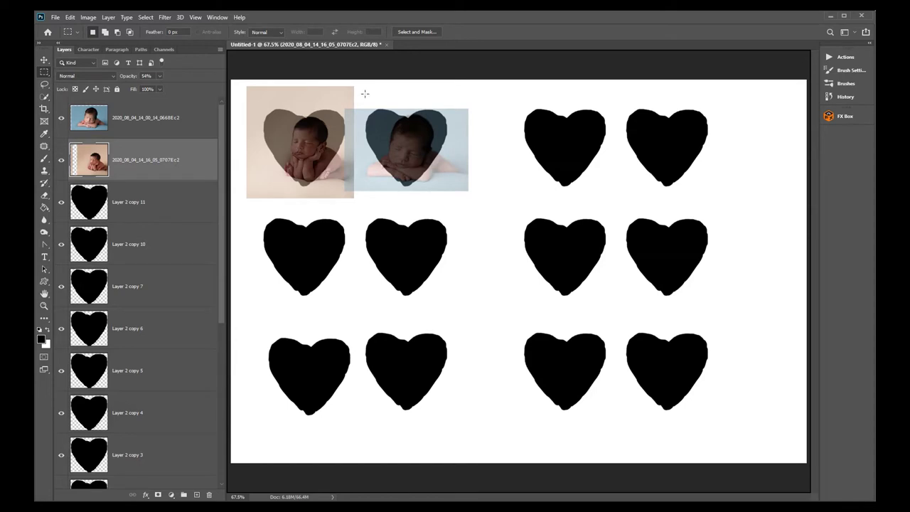
pyautogui.moveTo(358, 93); pyautogui.dragTo(310, 238)
pyautogui.press('Delete')
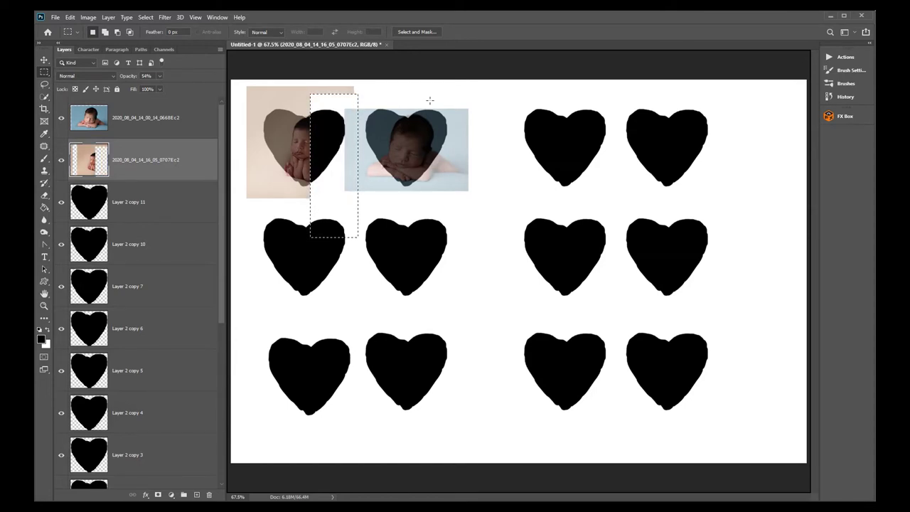
pyautogui.hotkey('ctrl', 'z')
# On the blue photo layer, delete the strip overlapping the beige photo and the excess to the right of the second heart
pyautogui.click(142, 134)
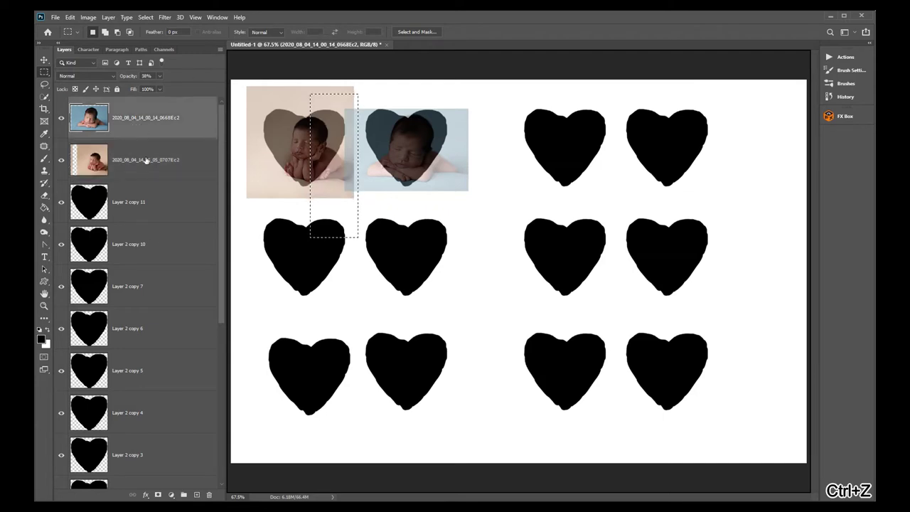
pyautogui.click(145, 161)
pyautogui.click(147, 121)
pyautogui.click(146, 153)
pyautogui.click(146, 118)
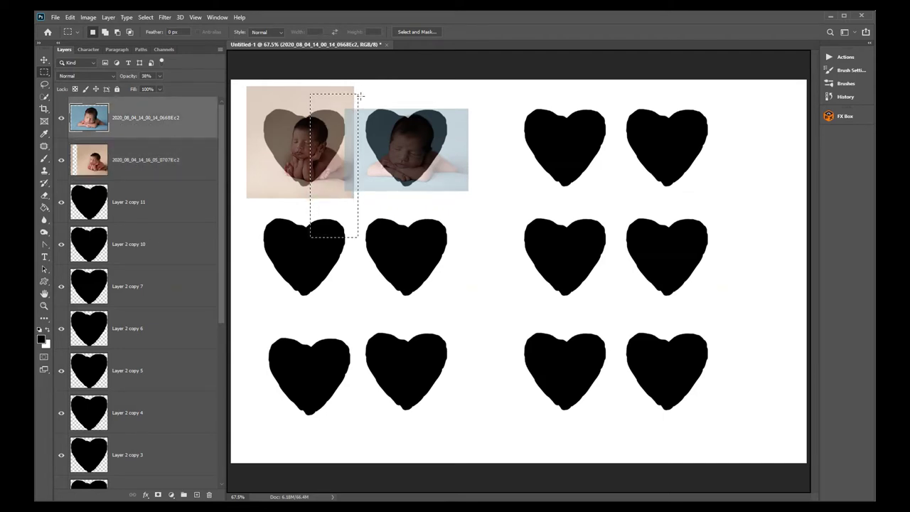
pyautogui.press('Delete')
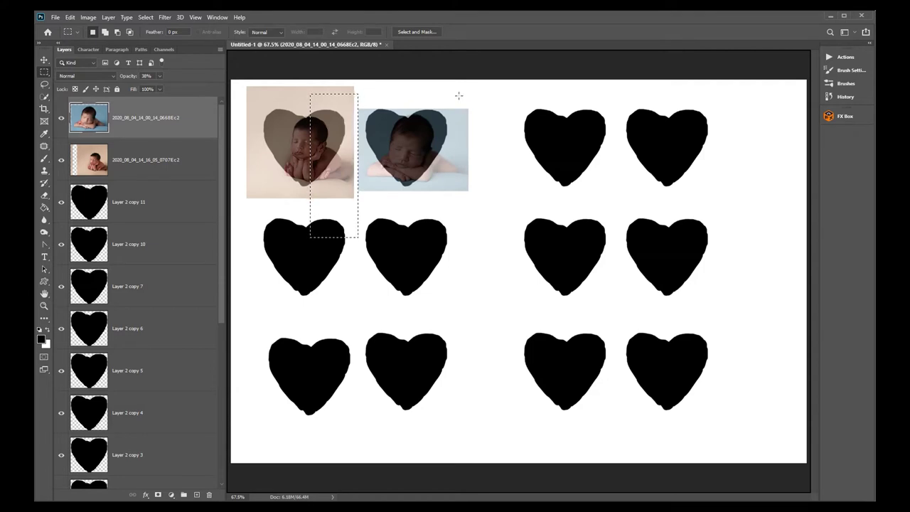
pyautogui.moveTo(453, 93); pyautogui.dragTo(509, 252)
pyautogui.press('Delete')
pyautogui.hotkey('ctrl', 'd')
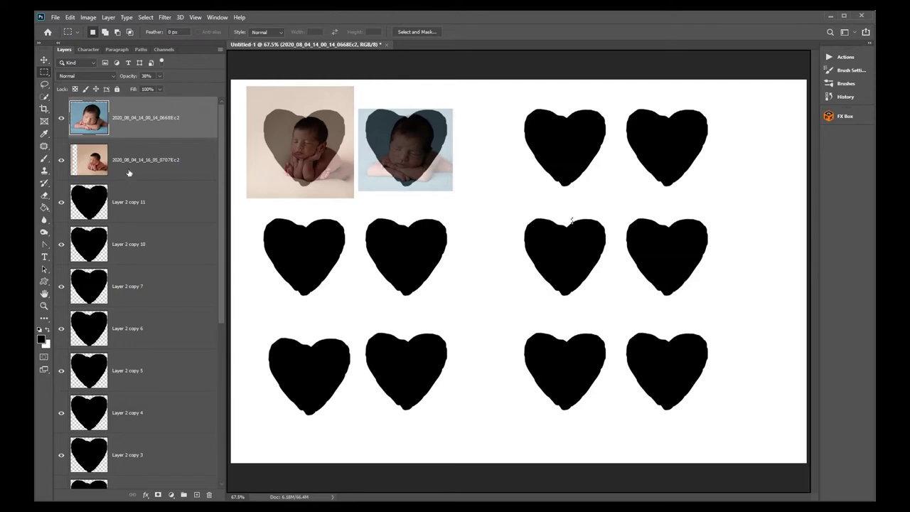
# Trim the excess above and below the first heart from the beige photo layer, and clear the selection
pyautogui.click(182, 150)
pyautogui.moveTo(236, 84); pyautogui.dragTo(384, 103)
pyautogui.press('Delete')
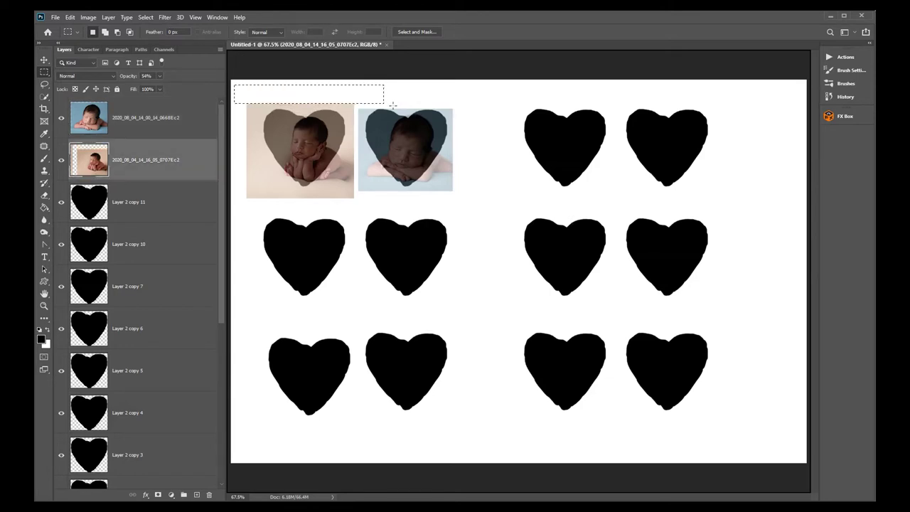
pyautogui.moveTo(244, 192); pyautogui.dragTo(385, 222)
pyautogui.press('Delete')
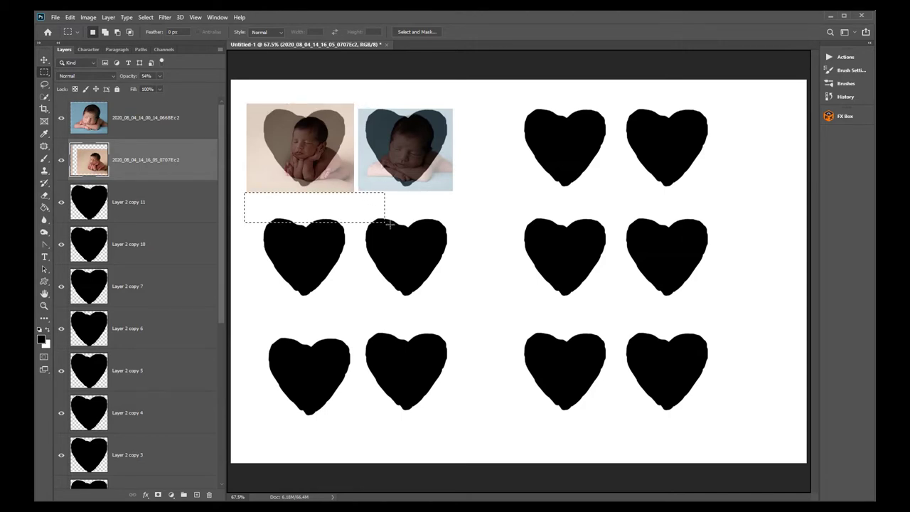
pyautogui.hotkey('ctrl', 'd')
# Restore the opacity of both the blue and beige photo layers to 100%
pyautogui.click(145, 135)
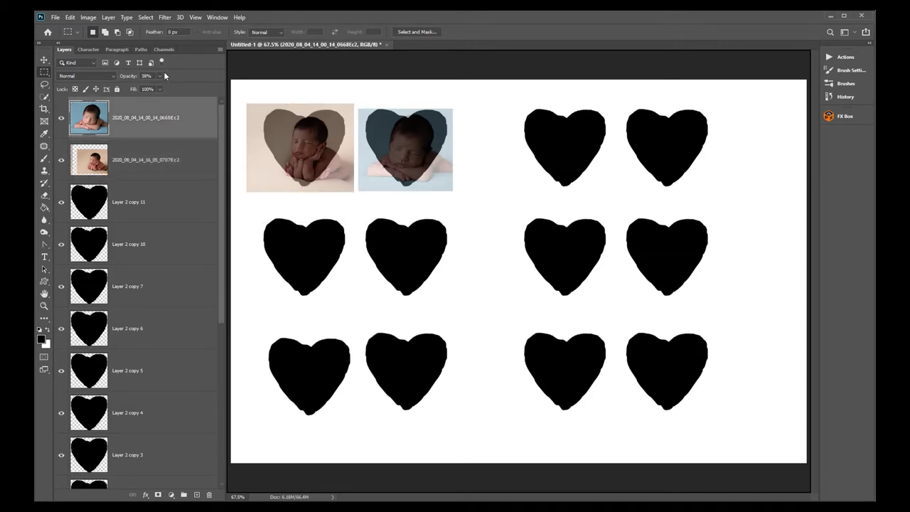
pyautogui.moveTo(182, 94); pyautogui.dragTo(183, 90)
pyautogui.click(161, 157)
pyautogui.click(161, 157)
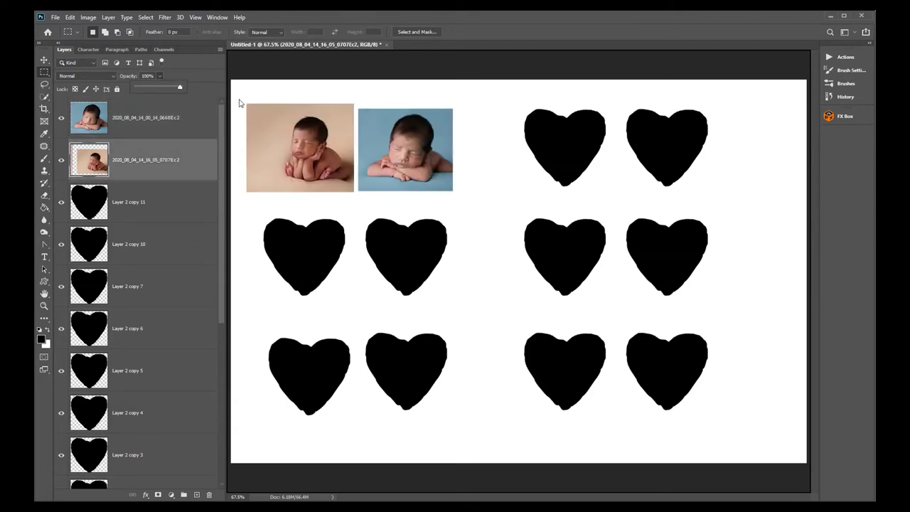
# Select both baby photo layers together and duplicate them in place
pyautogui.keyDown('shift'); pyautogui.click(157, 128); pyautogui.keyUp('shift')
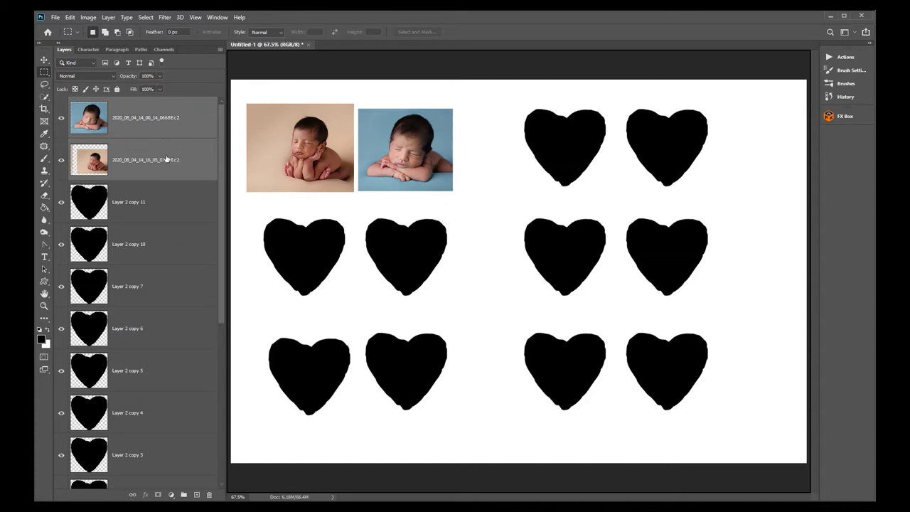
pyautogui.click(171, 167)
pyautogui.keyDown('shift'); pyautogui.click(163, 119); pyautogui.keyUp('shift')
pyautogui.hotkey('ctrl', 'j')
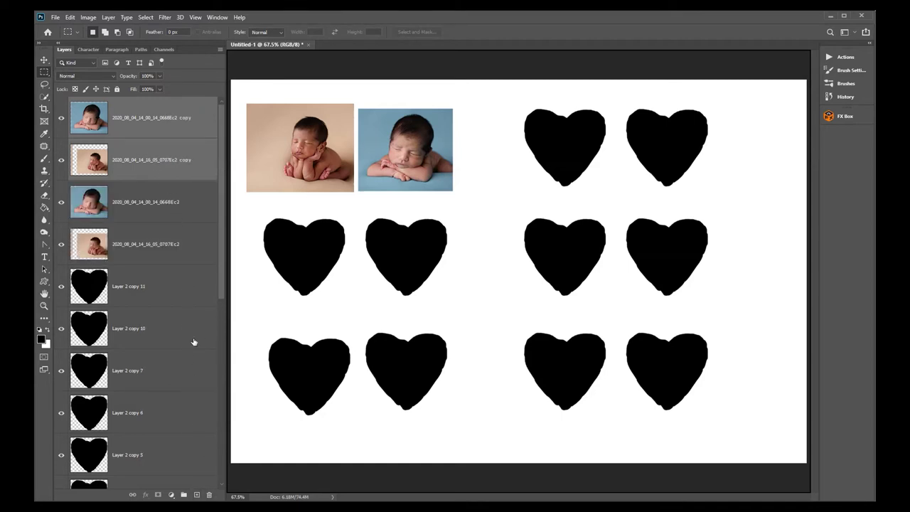
# Move the duplicated photo pair over the two hearts in the upper-right of the sheet and deselect the layers
pyautogui.click(48, 64)
pyautogui.moveTo(399, 163); pyautogui.dragTo(665, 162)
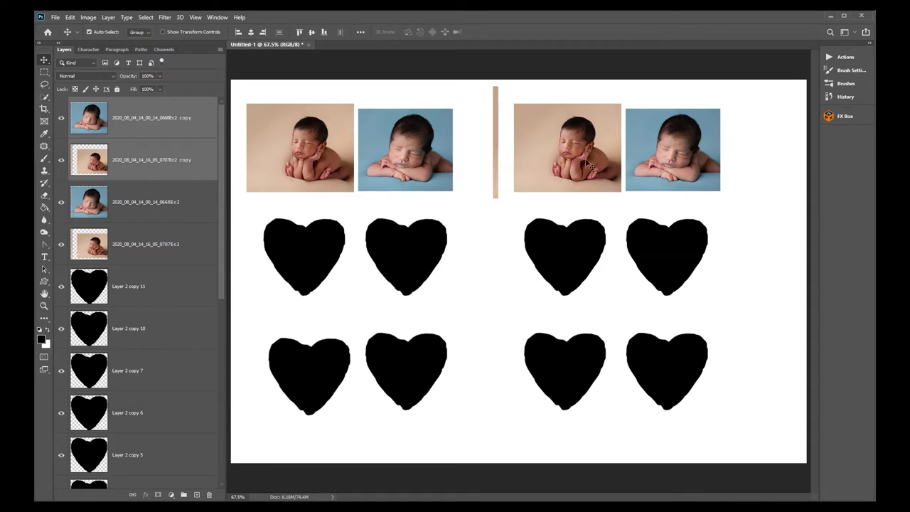
pyautogui.click(518, 239)
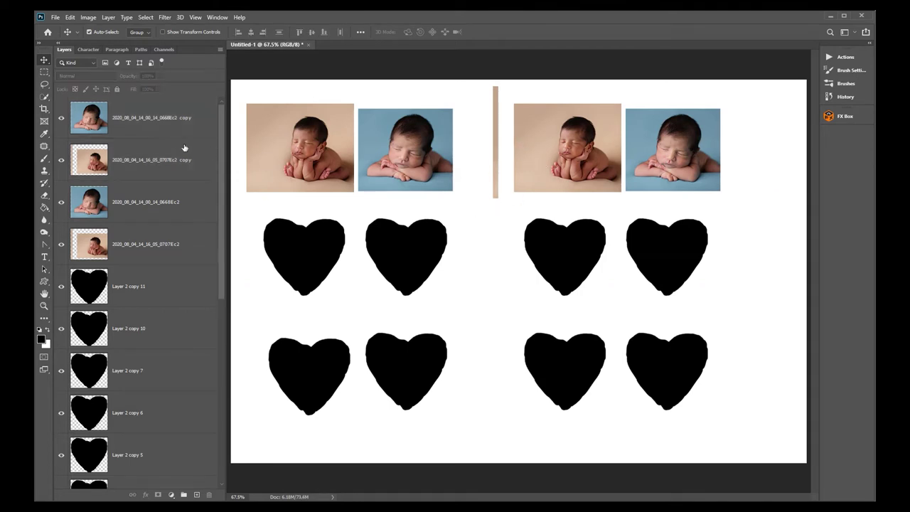
# Delete the leftover beige strip beside the upper-right pair from the copied beige photo layer
pyautogui.click(102, 164)
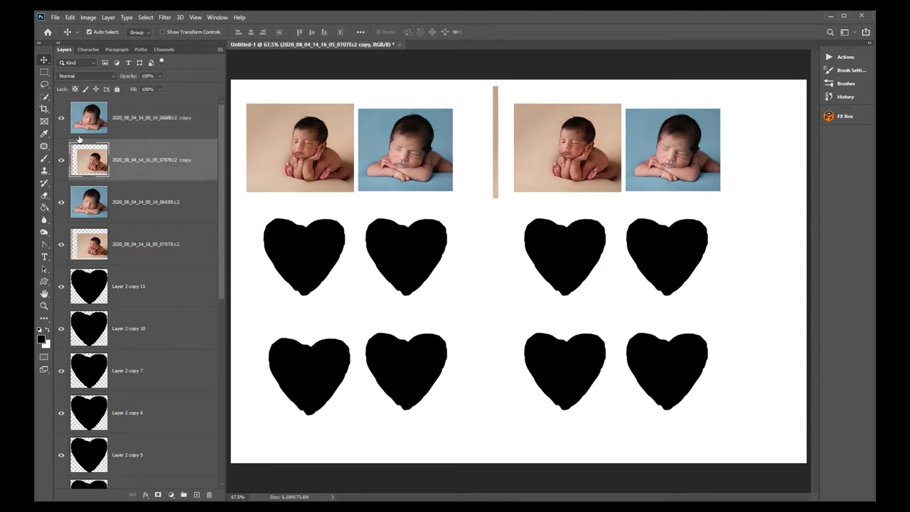
pyautogui.click(44, 72)
pyautogui.moveTo(505, 81); pyautogui.dragTo(477, 232)
pyautogui.press('Delete')
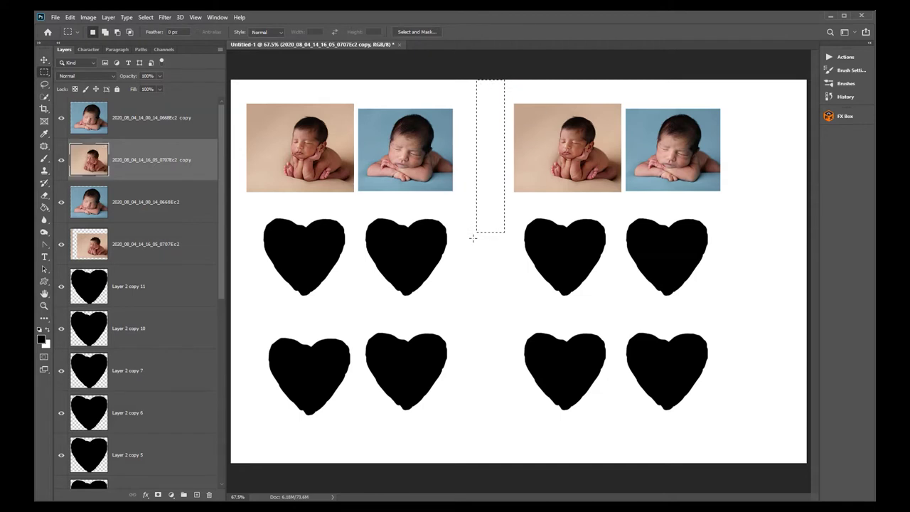
# Duplicate the two copied photo layers together and place the new pair over the middle-left hearts
pyautogui.keyDown('shift'); pyautogui.click(166, 122); pyautogui.keyUp('shift')
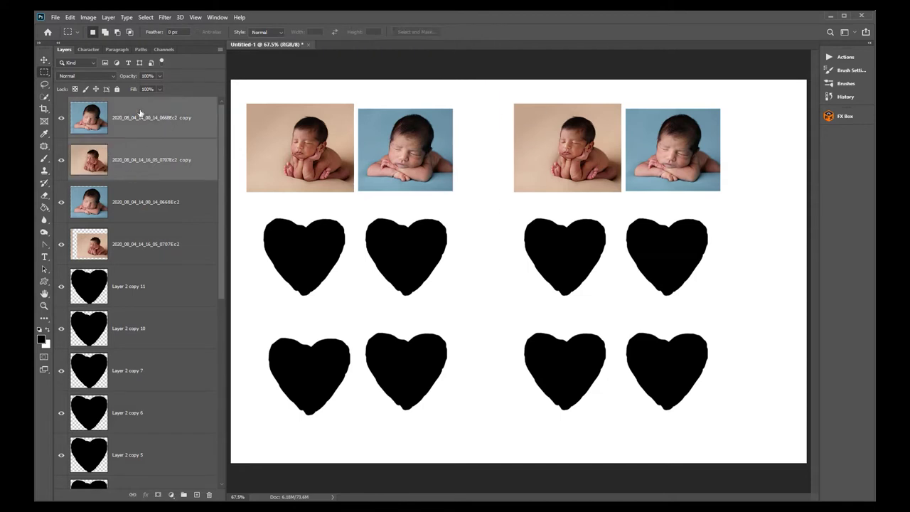
pyautogui.hotkey('ctrl', 'j')
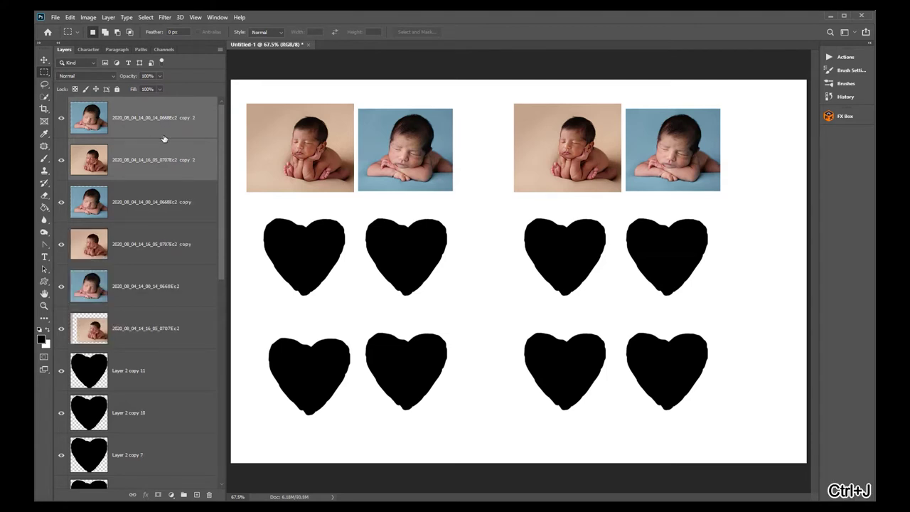
pyautogui.click(44, 61)
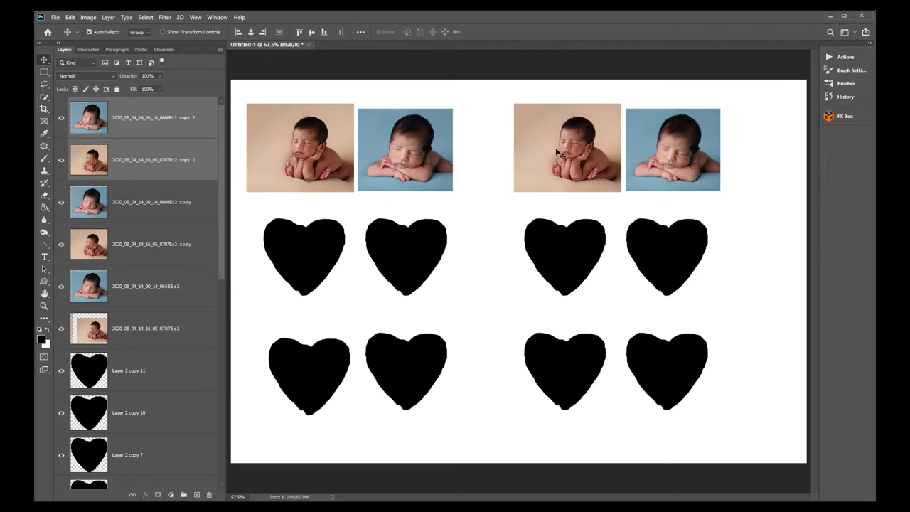
pyautogui.moveTo(561, 153); pyautogui.dragTo(299, 262)
pyautogui.press('Down')
pyautogui.press('Down')
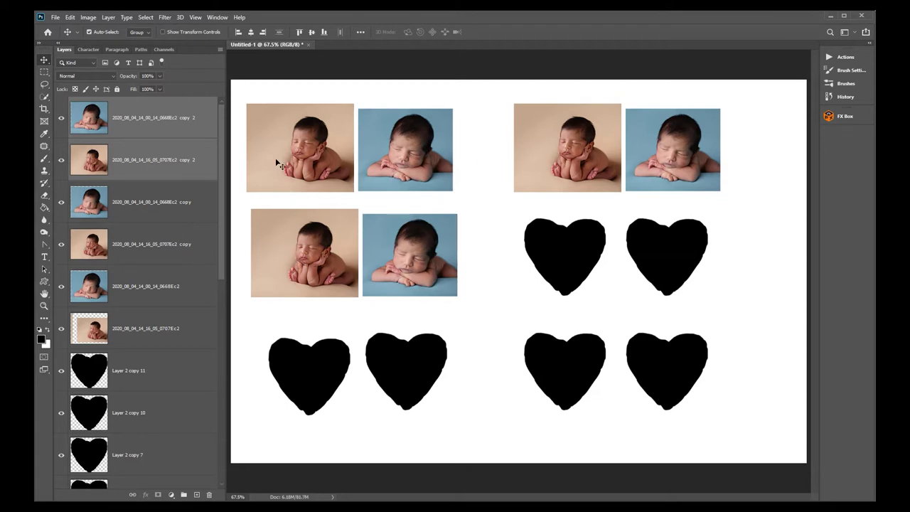
# Duplicate the photo pair three more times to cover the middle-right, lower-left and lower-right heart pairs
pyautogui.moveTo(192, 160); pyautogui.dragTo(199, 496)
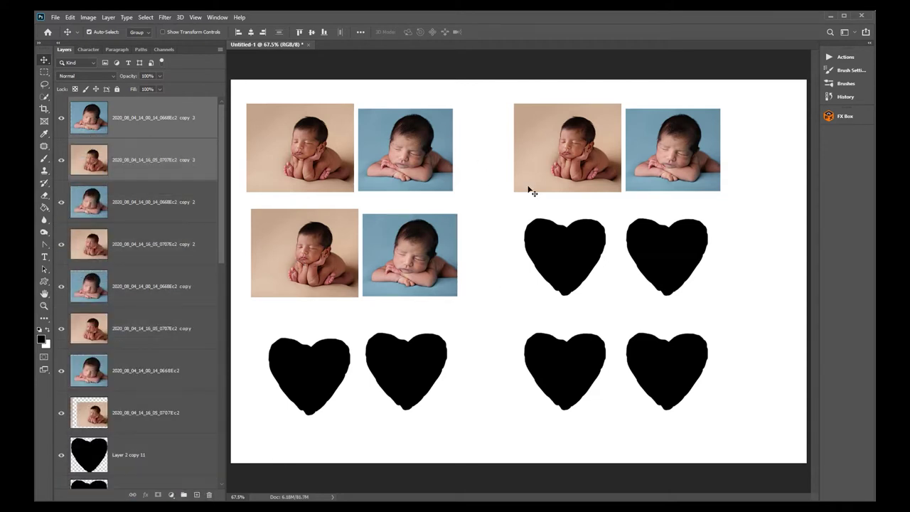
pyautogui.moveTo(400, 263); pyautogui.dragTo(672, 261)
pyautogui.moveTo(185, 160); pyautogui.dragTo(199, 496)
pyautogui.moveTo(664, 311); pyautogui.dragTo(335, 384)
pyautogui.moveTo(164, 148); pyautogui.dragTo(197, 494)
pyautogui.moveTo(441, 364); pyautogui.dragTo(659, 368)
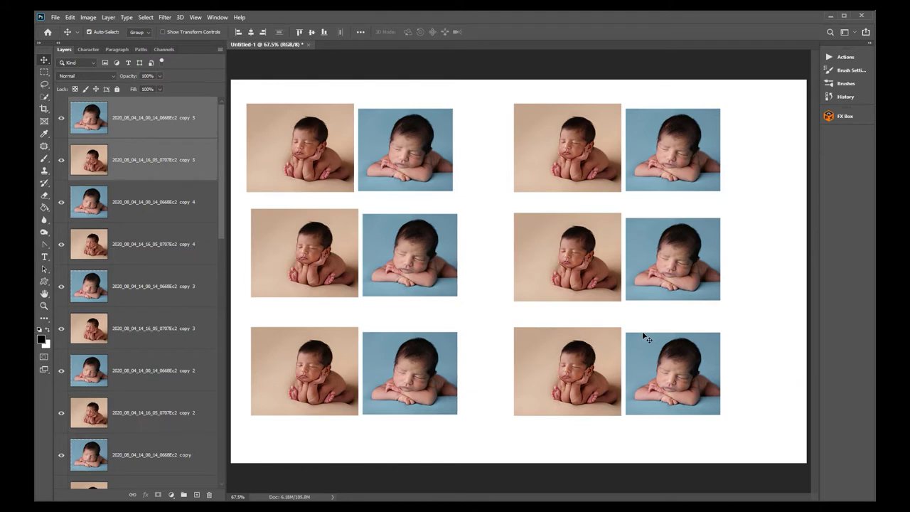
# Save the layered sheet as a Photoshop file named "heart template" on the DATA (D:) drive
pyautogui.hotkey('ctrl', 'shift', 's')
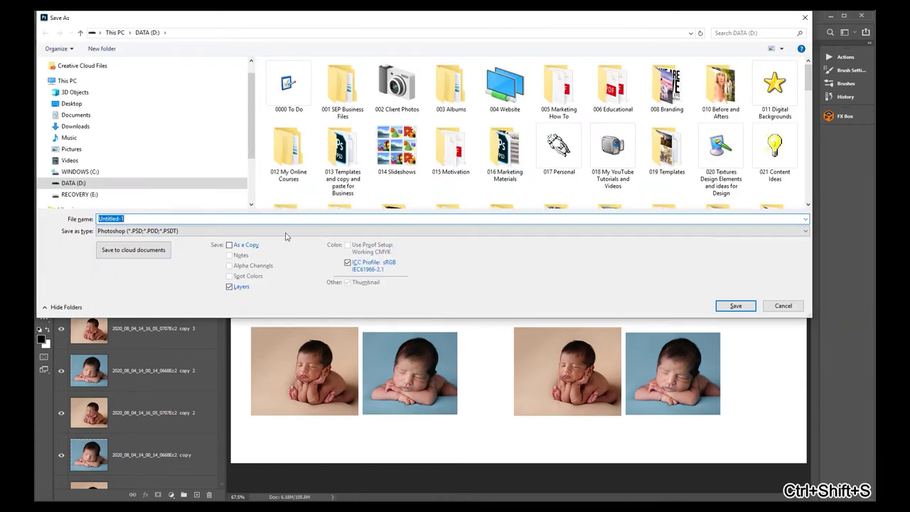
pyautogui.hotkey('alt', 'h')
pyautogui.write('a')
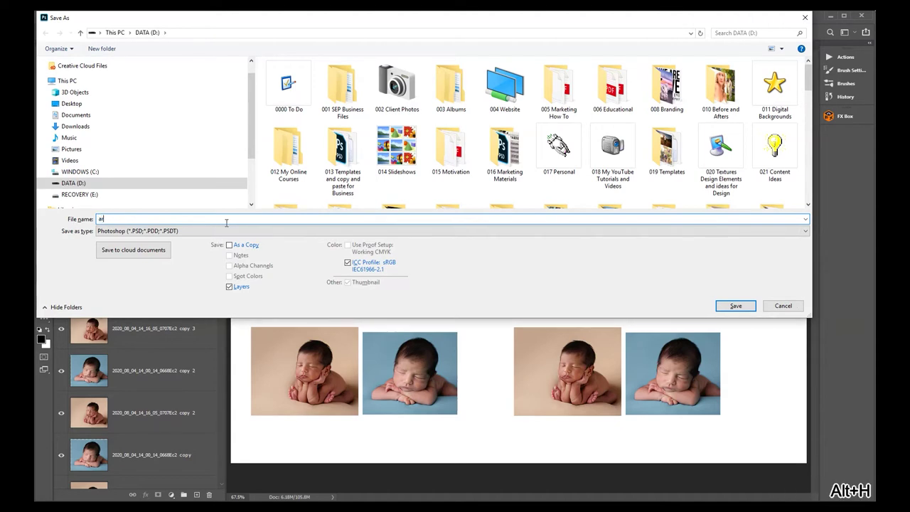
pyautogui.write('rt')
pyautogui.hotkey('alt', 'BackSpace')
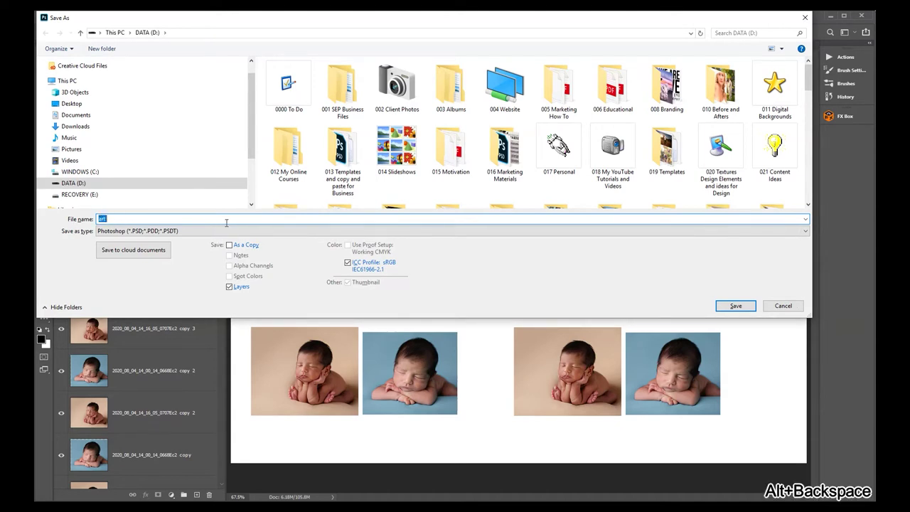
pyautogui.hotkey('alt', 'h')
pyautogui.write('eart template')
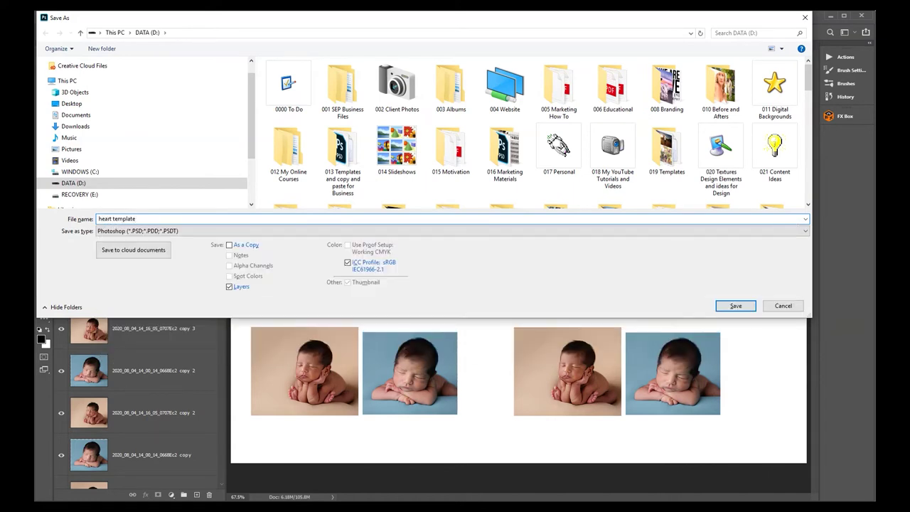
pyautogui.press('Return')
pyautogui.press('Return')
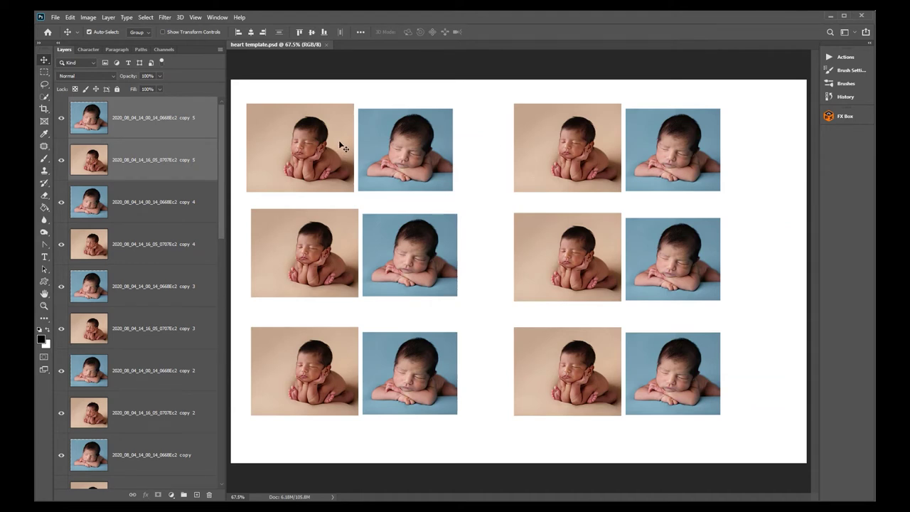
# Merge the two topmost baby photo layers into one layer
pyautogui.press('ctrl')
pyautogui.scroll(-10, 185, 184)
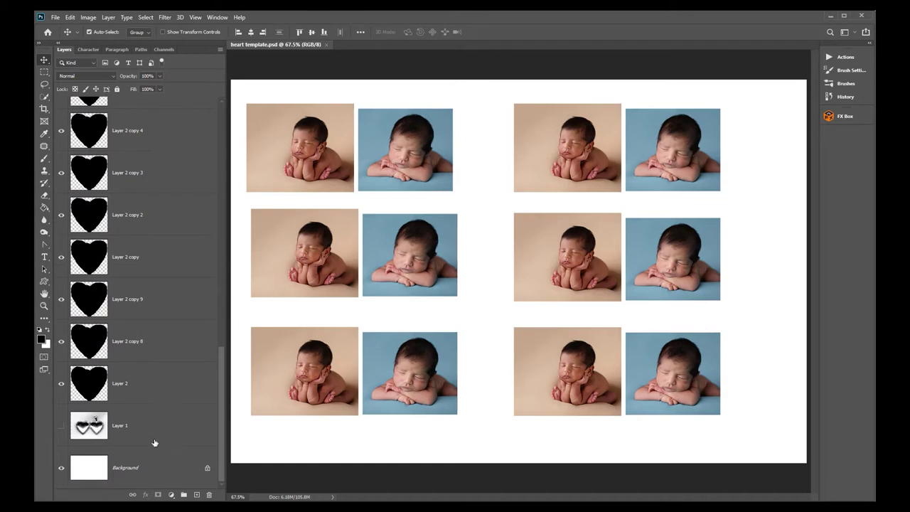
pyautogui.keyDown('shift'); pyautogui.click(152, 463); pyautogui.keyUp('shift')
pyautogui.scroll(8, 183, 260)
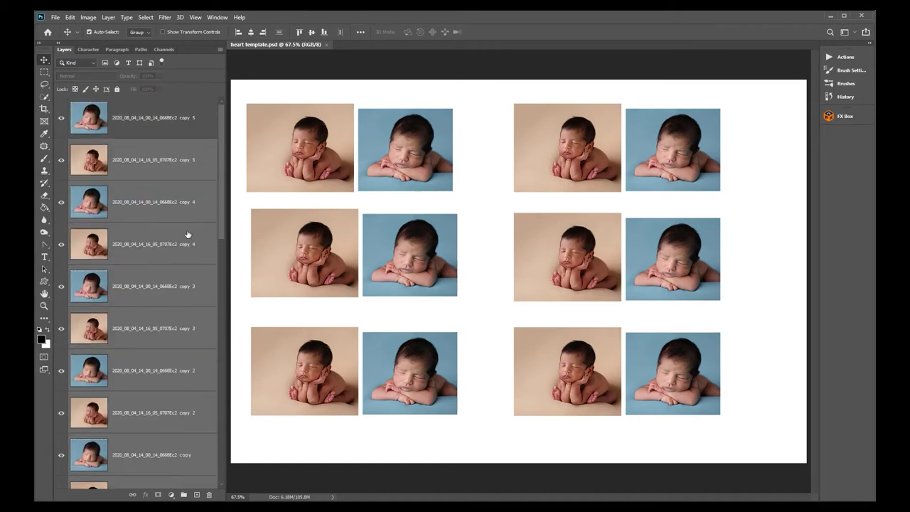
pyautogui.press('ctrl')
pyautogui.click(149, 117)
pyautogui.hotkey('ctrl', 'e')
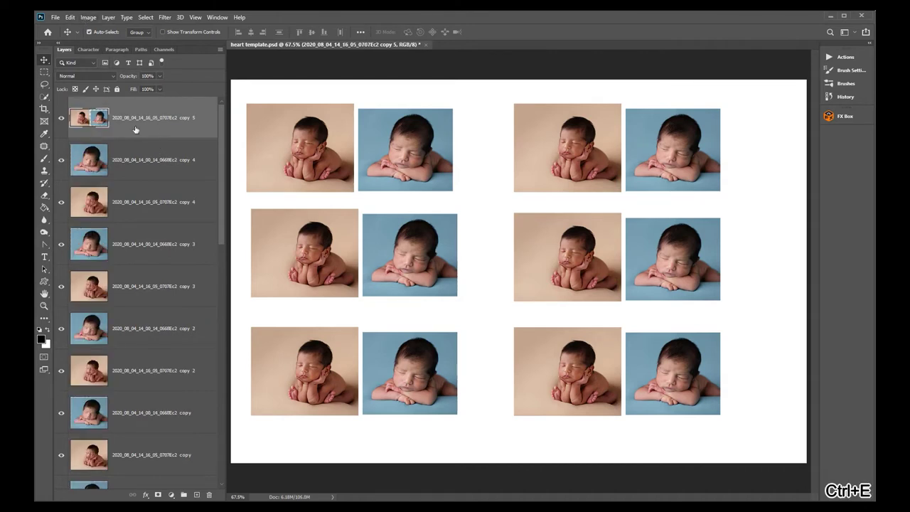
# Try merging every layer from the combined photo pair through the Background, and undo that merge
pyautogui.scroll(-10, 135, 130)
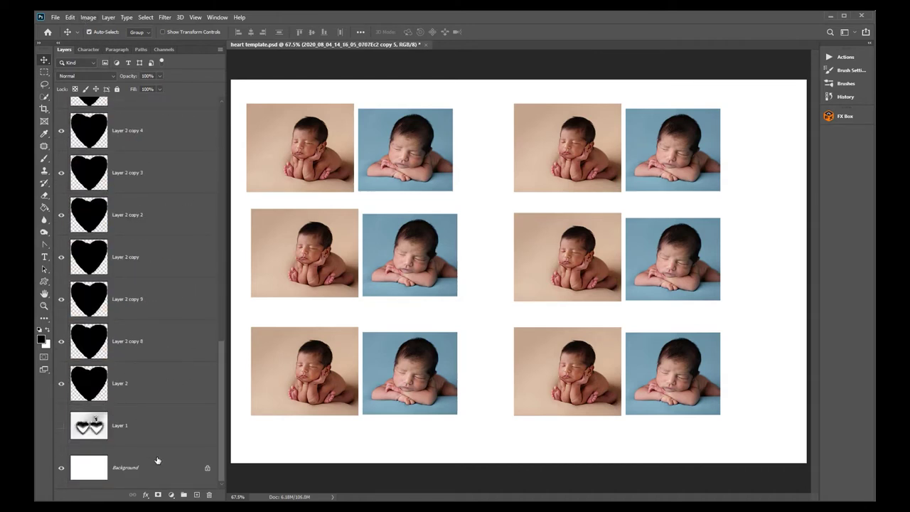
pyautogui.keyDown('shift'); pyautogui.click(157, 460); pyautogui.keyUp('shift')
pyautogui.scroll(6, 155, 229)
pyautogui.hotkey('ctrl', 'e')
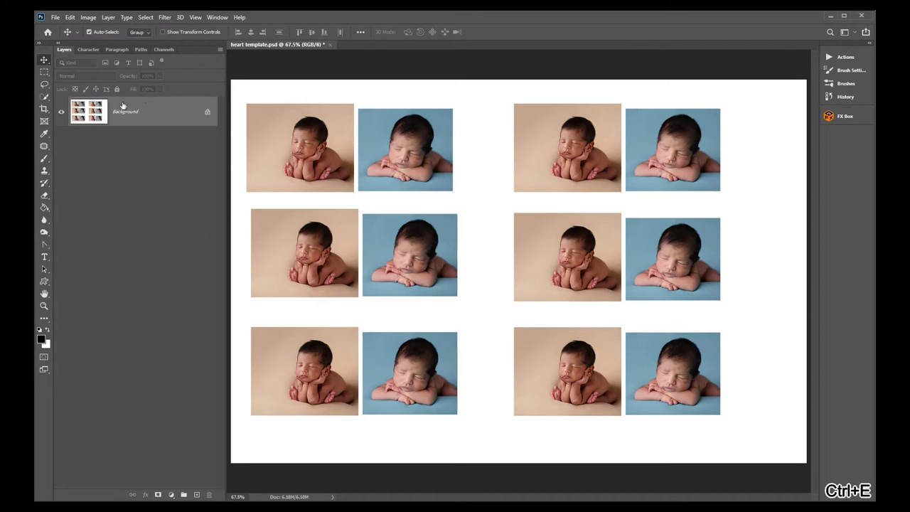
pyautogui.hotkey('ctrl', 'z')
pyautogui.hotkey('ctrl', 'z')
pyautogui.scroll(-5, 155, 264)
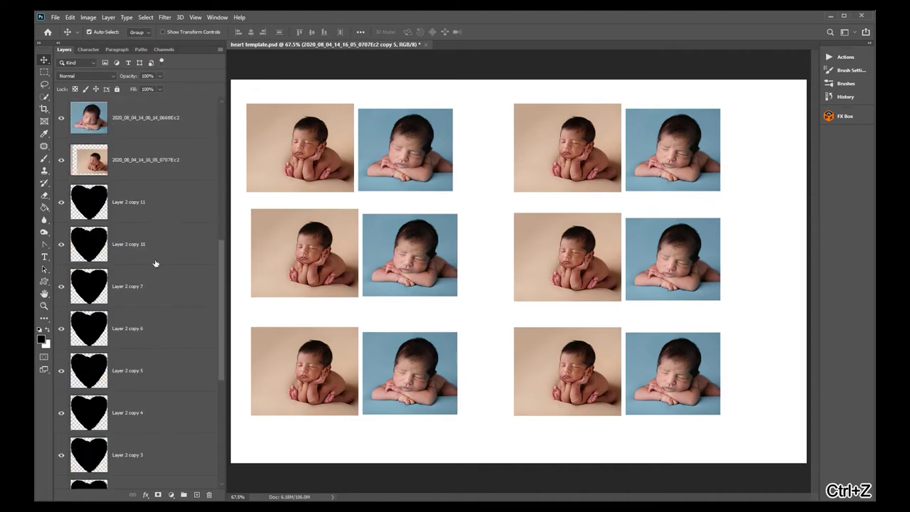
pyautogui.scroll(-3, 154, 299)
pyautogui.keyDown('shift'); pyautogui.click(153, 461); pyautogui.keyUp('shift')
pyautogui.scroll(6, 171, 327)
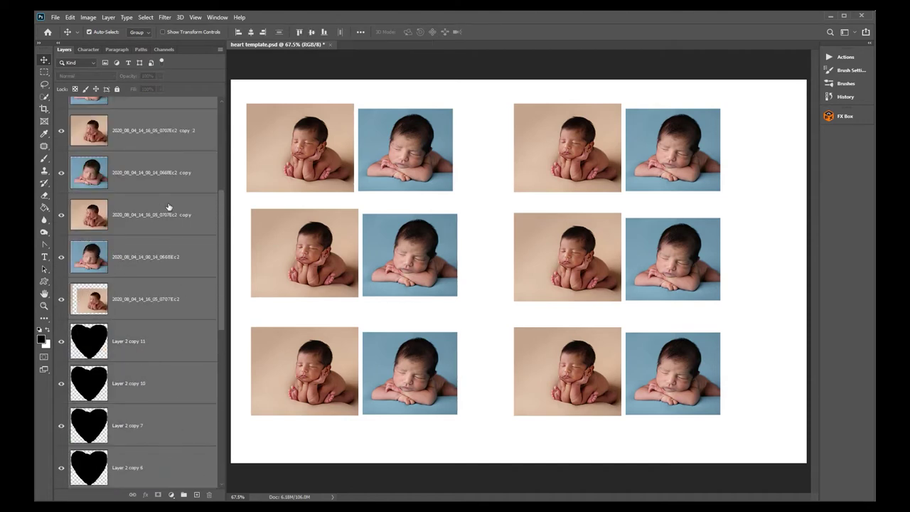
pyautogui.scroll(3, 169, 207)
# Select all layers from the topmost photo pair through the Background and merge them into a single layer
pyautogui.click(151, 110)
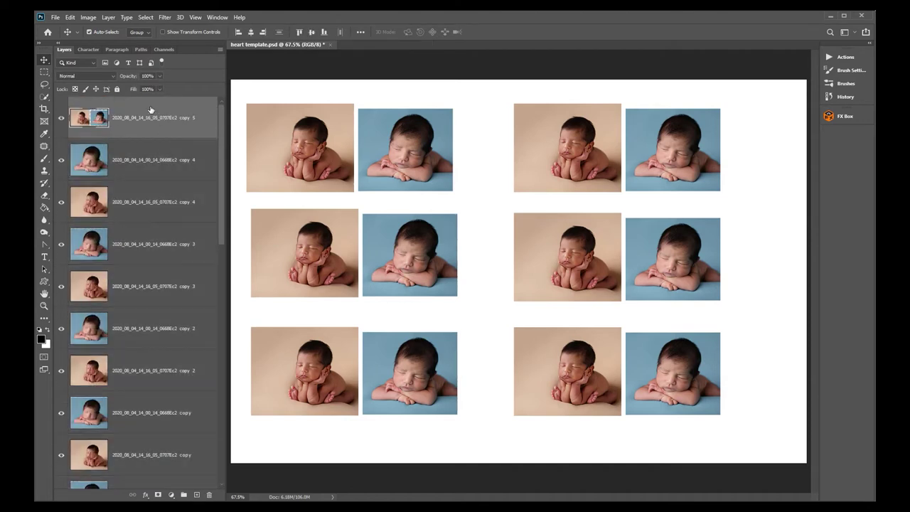
pyautogui.scroll(-8, 152, 214)
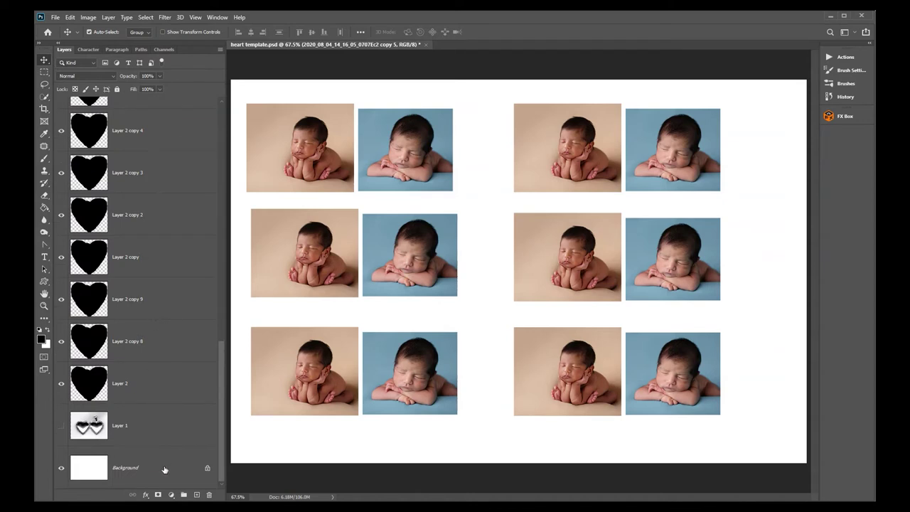
pyautogui.keyDown('shift'); pyautogui.click(164, 469); pyautogui.keyUp('shift')
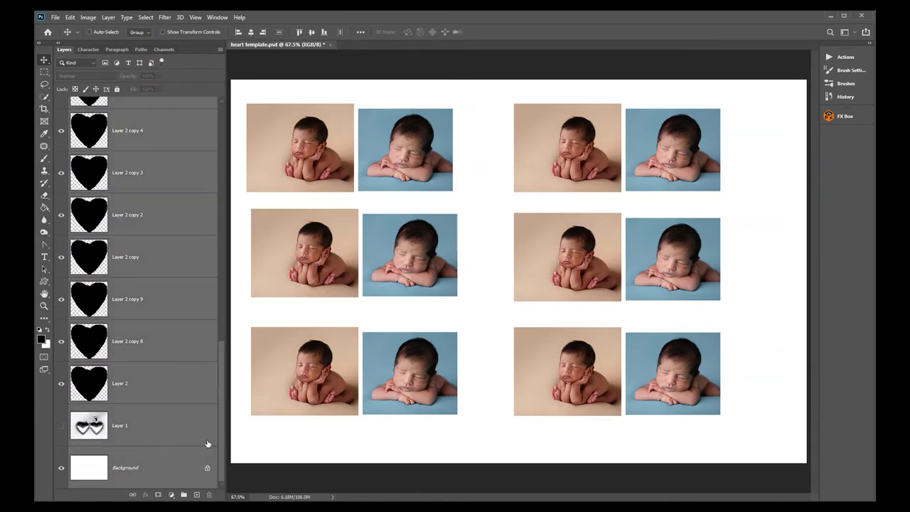
pyautogui.hotkey('ctrl', 'e')
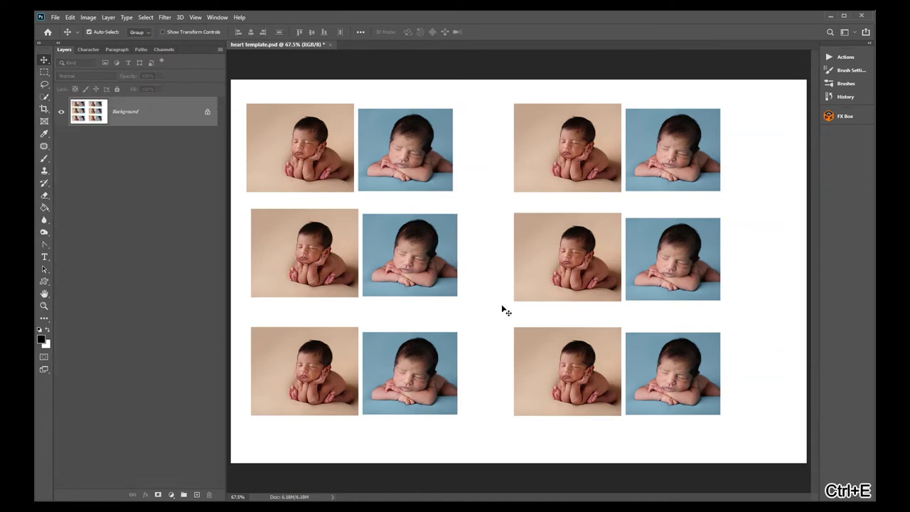